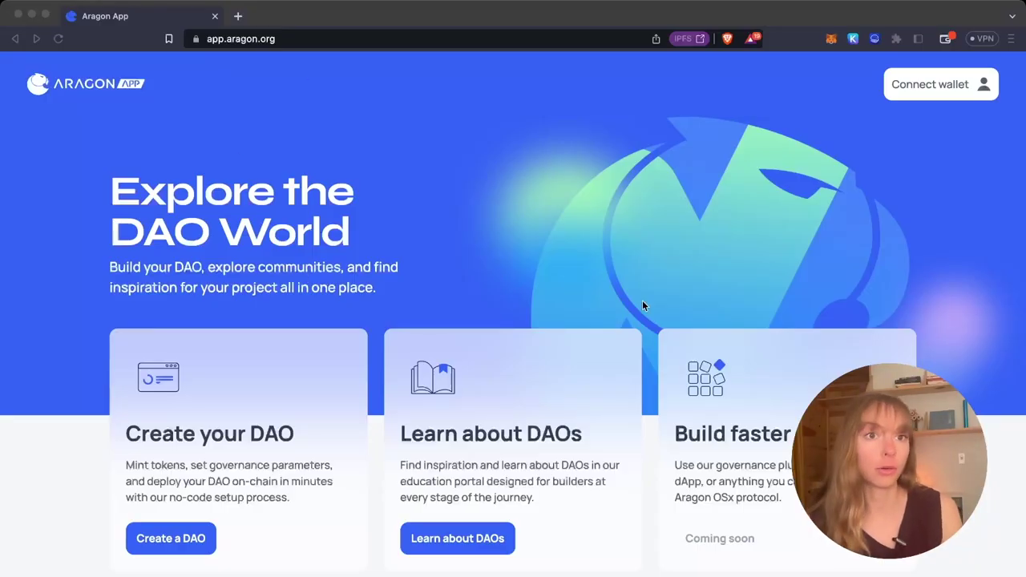
# Connect the MetaMask browser wallet, then start creating a new DAO.
pyautogui.click(935, 85)
pyautogui.click(575, 287)
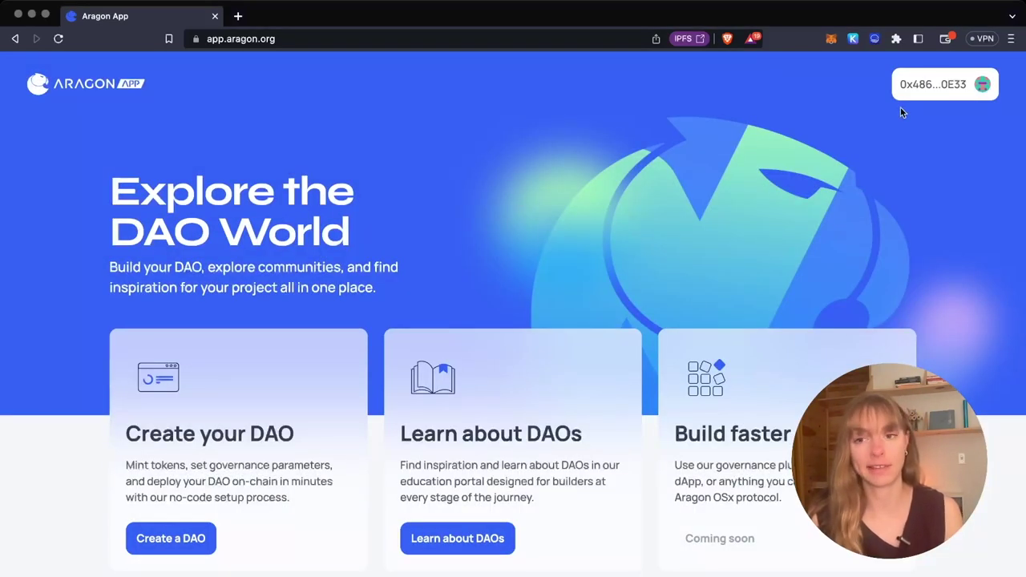
pyautogui.scroll(-2, 784, 213)
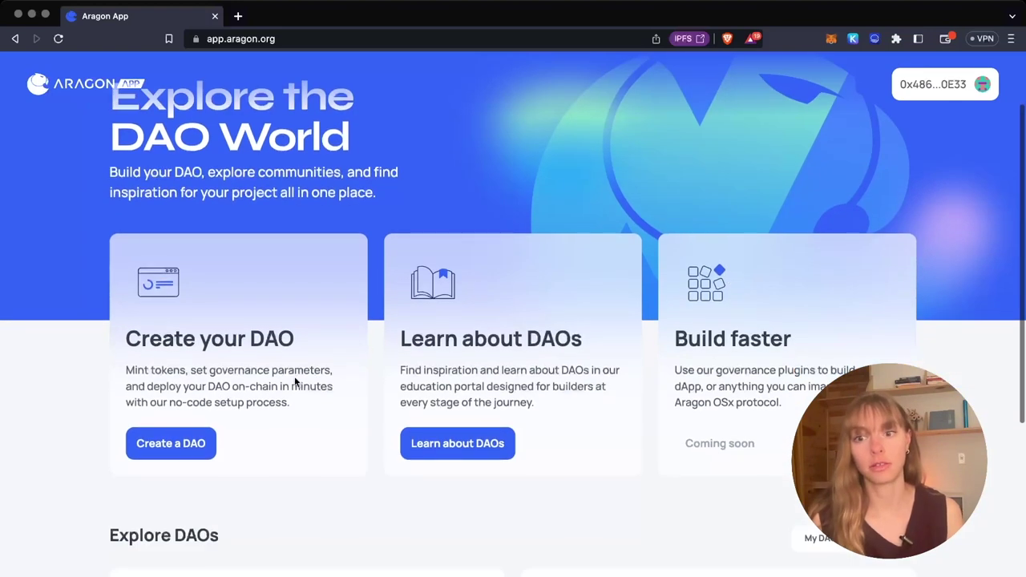
pyautogui.click(183, 457)
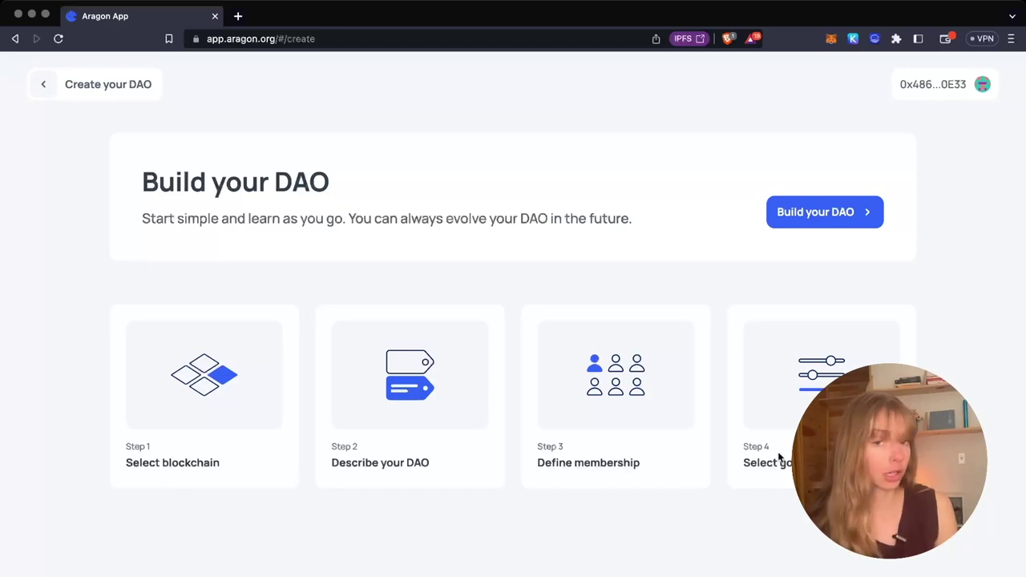
# Begin the DAO setup and keep Polygon on Mainnet as the blockchain after checking the testnets.
pyautogui.click(807, 224)
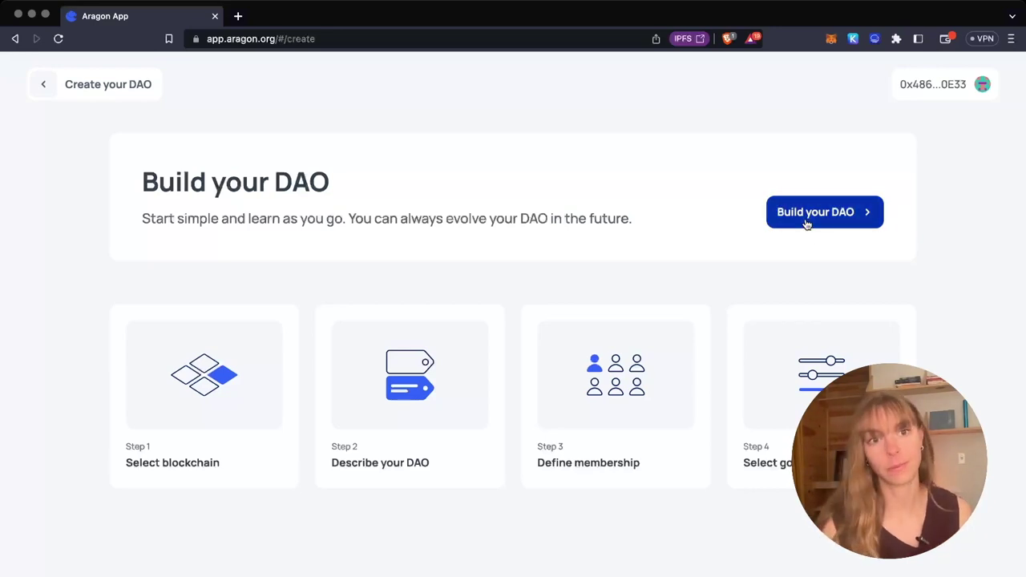
pyautogui.scroll(-2, 521, 424)
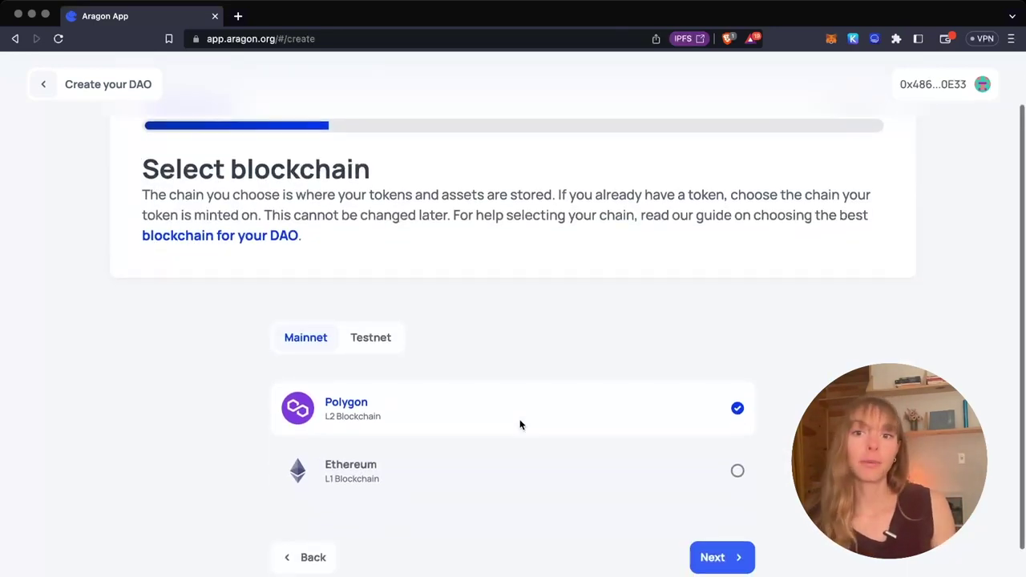
pyautogui.scroll(1, 502, 407)
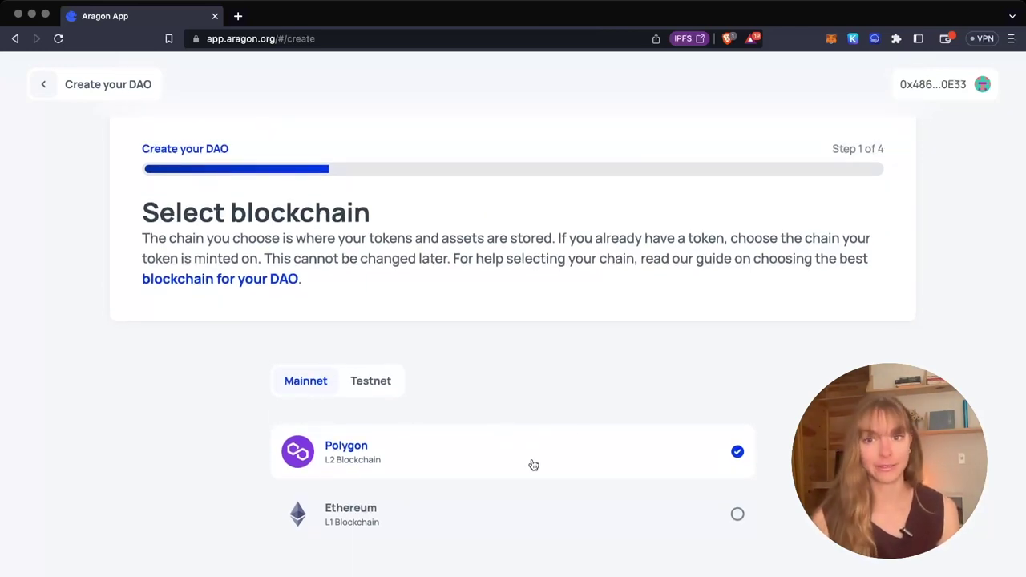
pyautogui.click(371, 382)
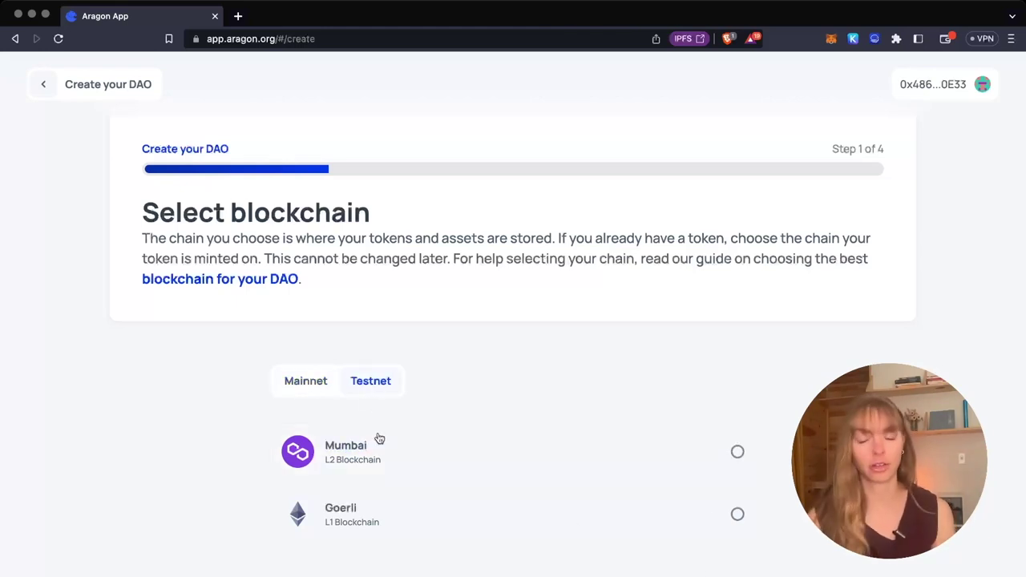
pyautogui.click(312, 388)
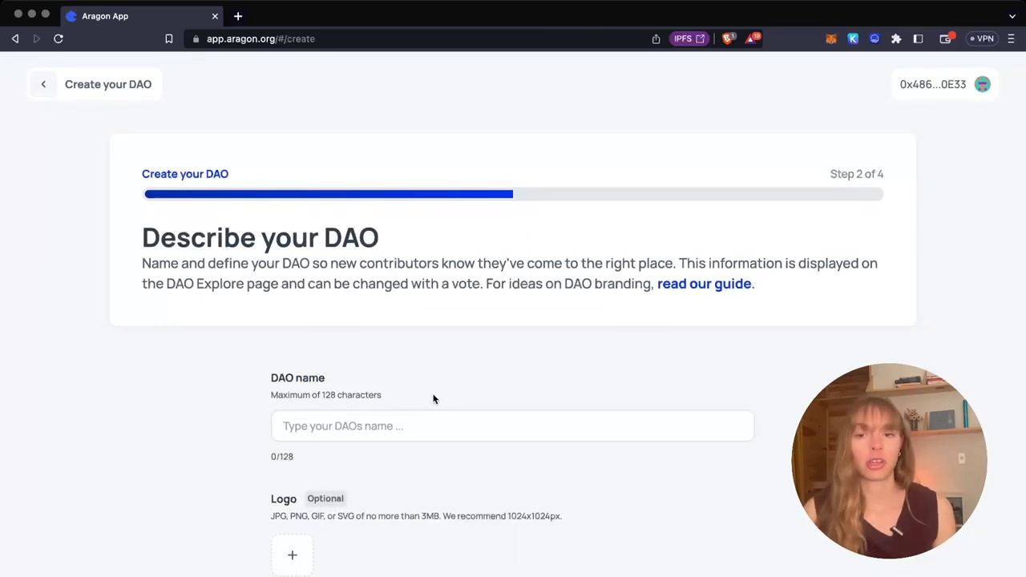
# Look over the Describe your DAO form, trying the community link name field.
pyautogui.scroll(-3, 433, 399)
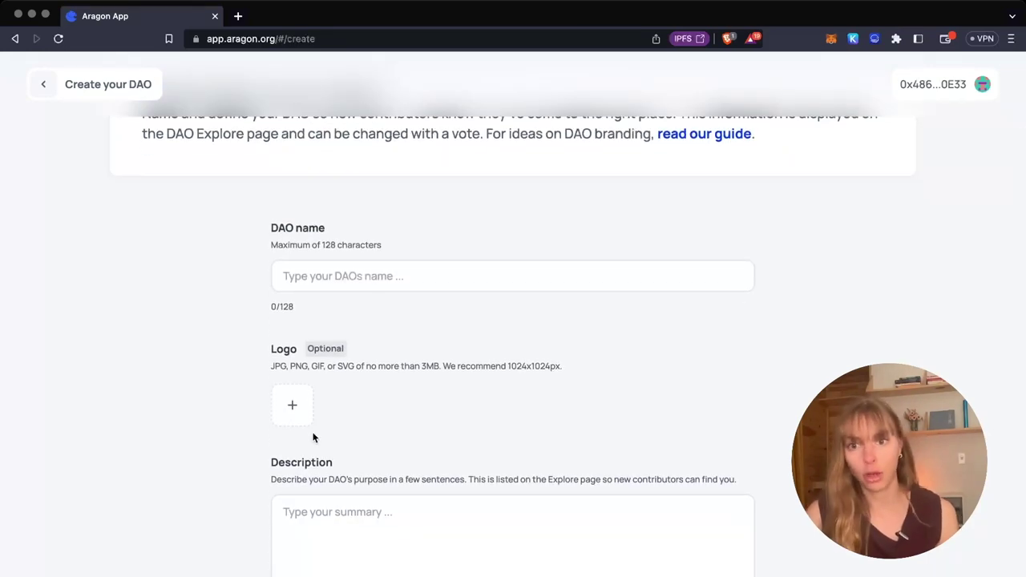
pyautogui.scroll(-5, 314, 435)
pyautogui.click(372, 459)
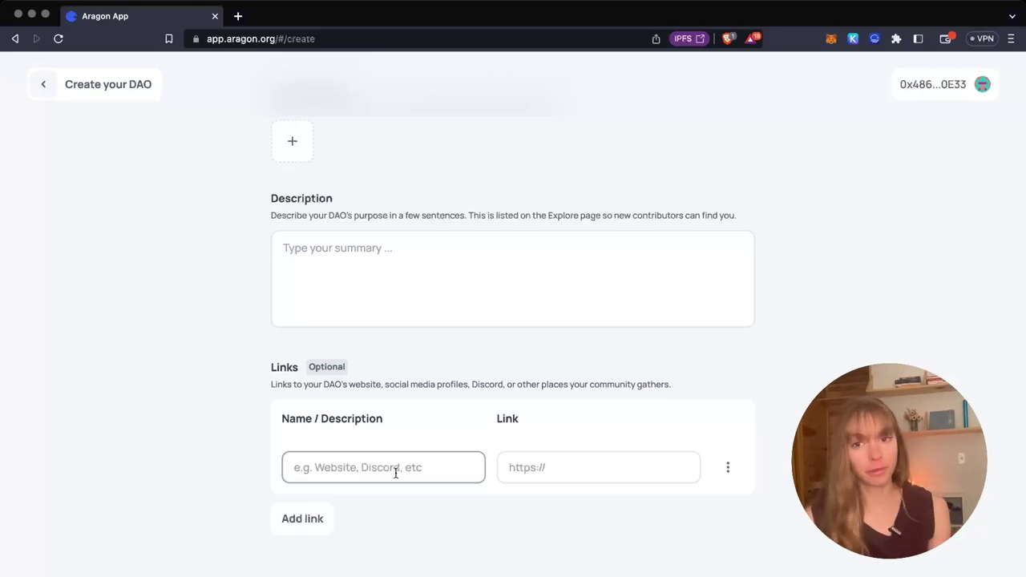
pyautogui.scroll(1, 395, 473)
pyautogui.click(396, 473)
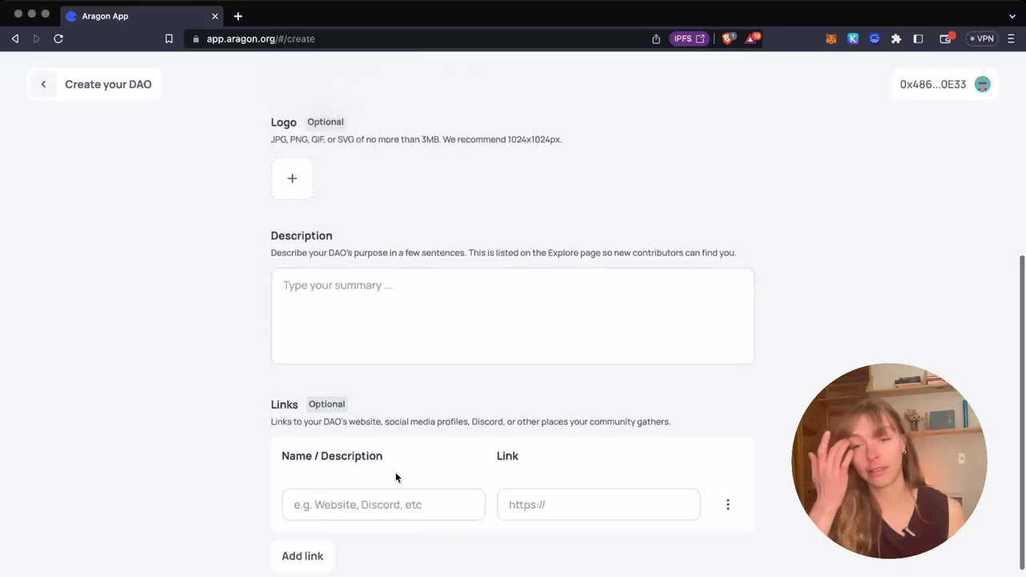
pyautogui.scroll(2, 395, 472)
pyautogui.scroll(3, 395, 474)
# Enter 'Video Polygon' as both DAO name and description, then continue to membership.
pyautogui.click(335, 343)
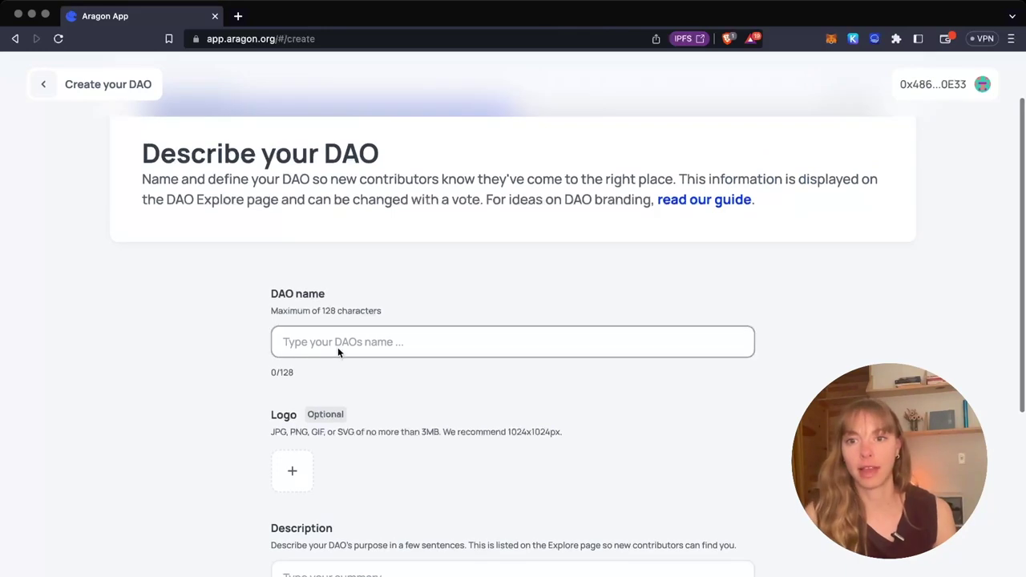
pyautogui.write('Vi')
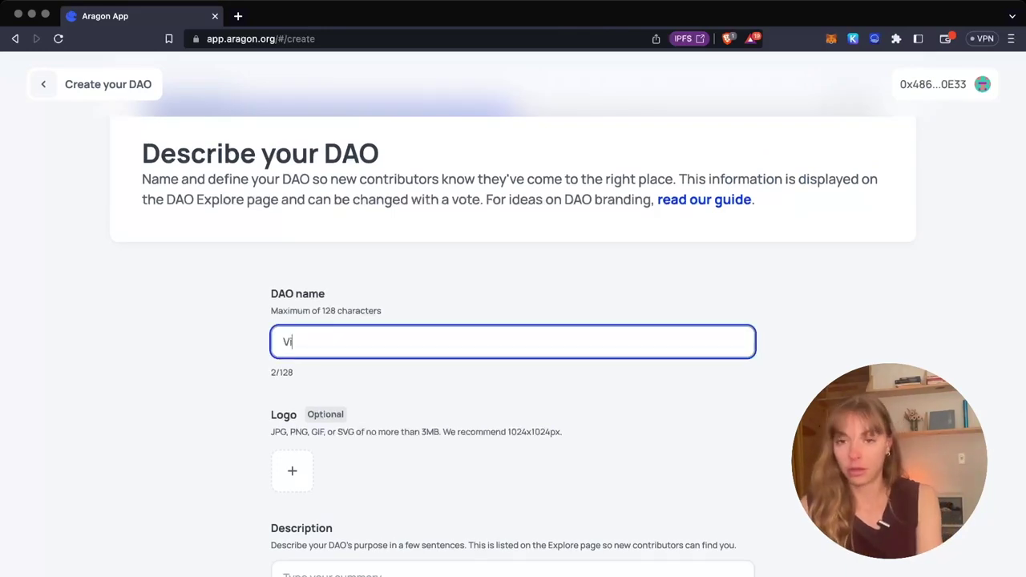
pyautogui.write('deo Polygon')
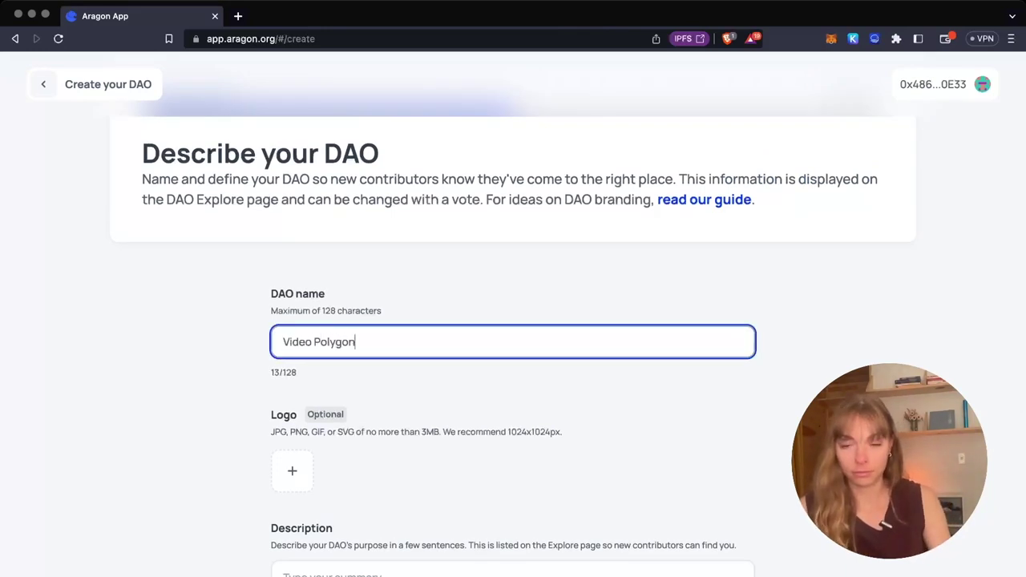
pyautogui.scroll(-1, 449, 524)
pyautogui.click(419, 516)
pyautogui.write('Video Polygon')
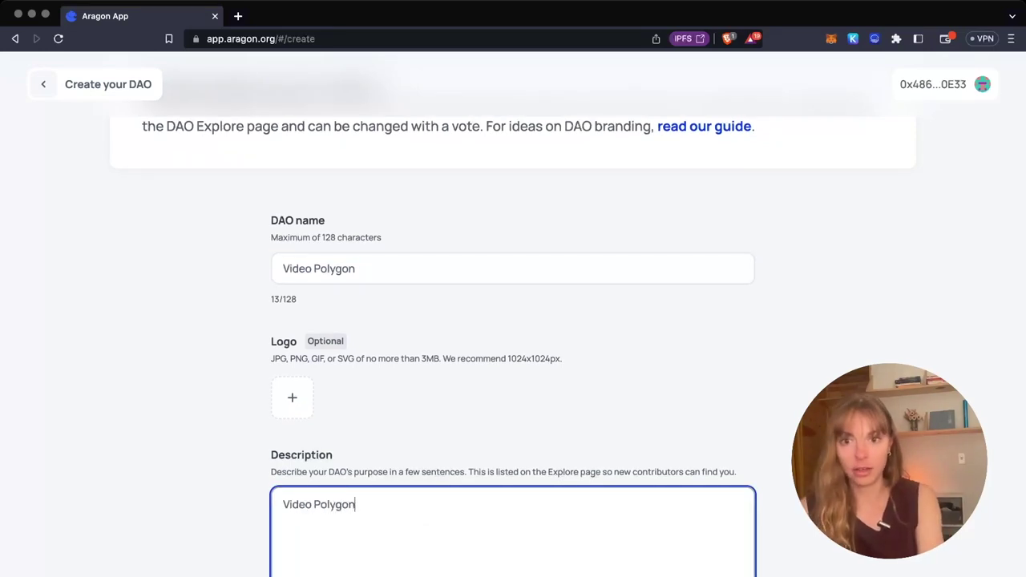
pyautogui.scroll(-5, 449, 525)
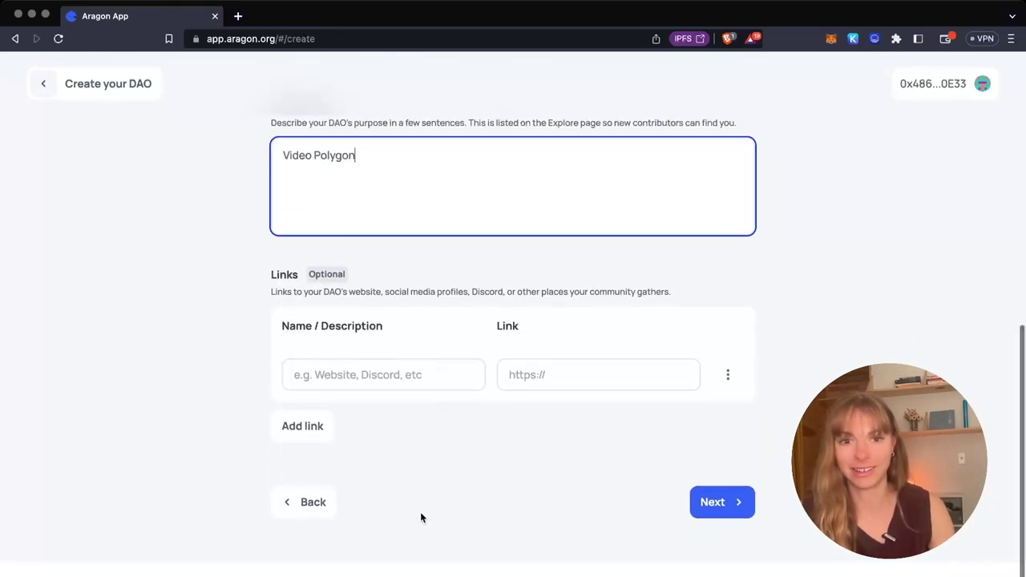
pyautogui.click(721, 502)
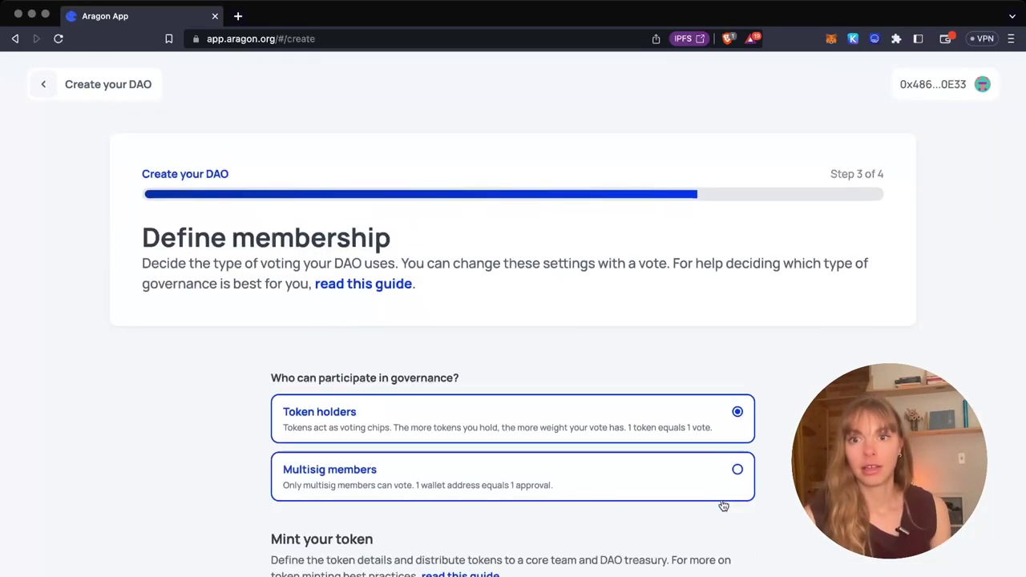
pyautogui.scroll(-1, 800, 527)
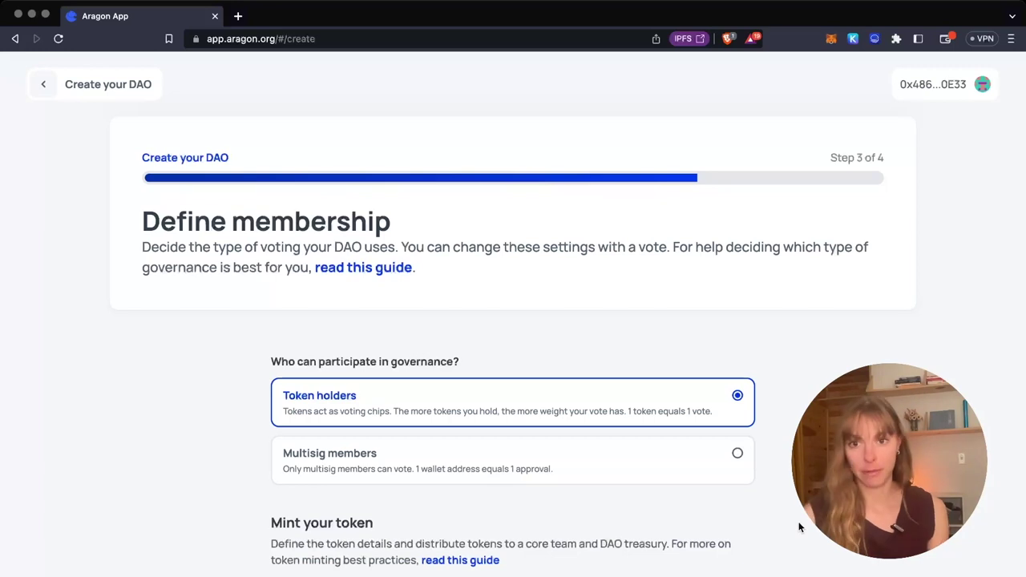
pyautogui.scroll(-1, 800, 526)
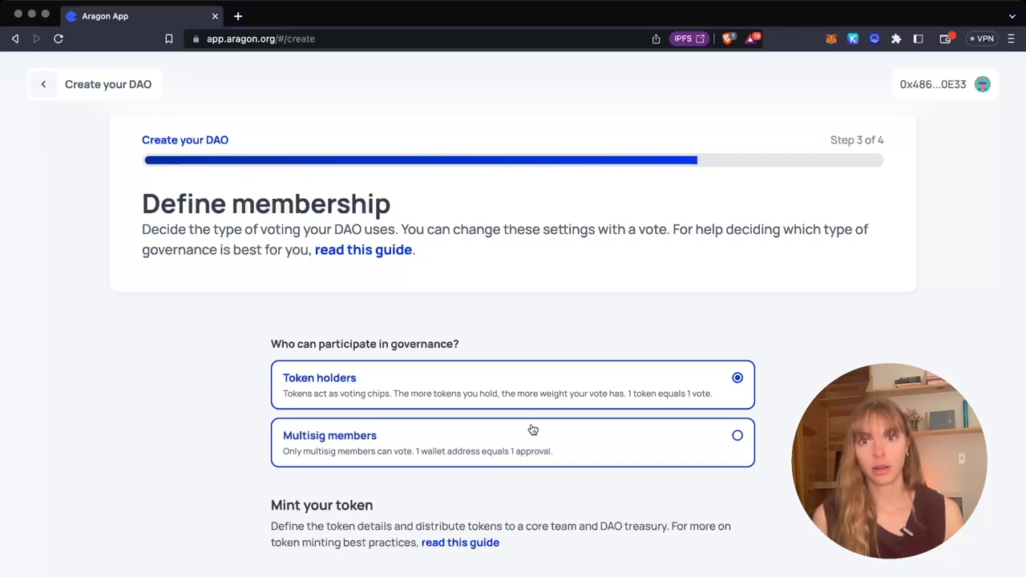
pyautogui.scroll(-3, 532, 427)
pyautogui.scroll(1, 436, 230)
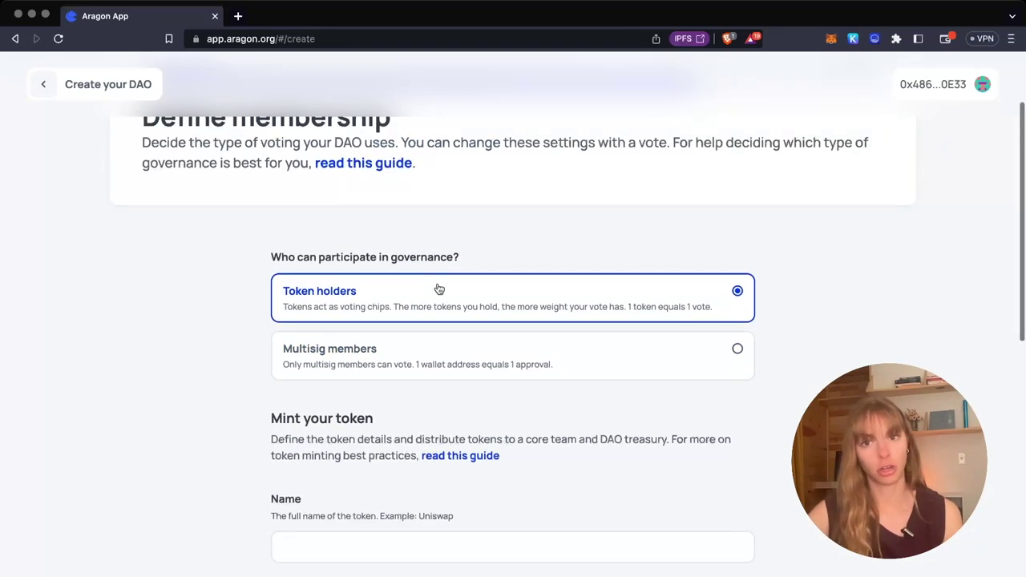
pyautogui.scroll(-2, 460, 291)
pyautogui.scroll(-1, 375, 465)
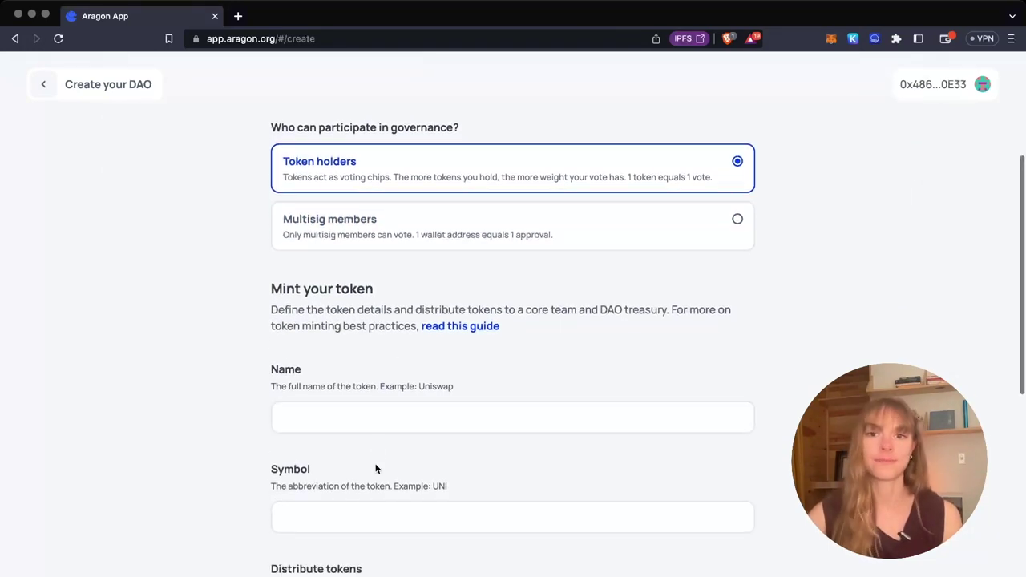
pyautogui.click(373, 420)
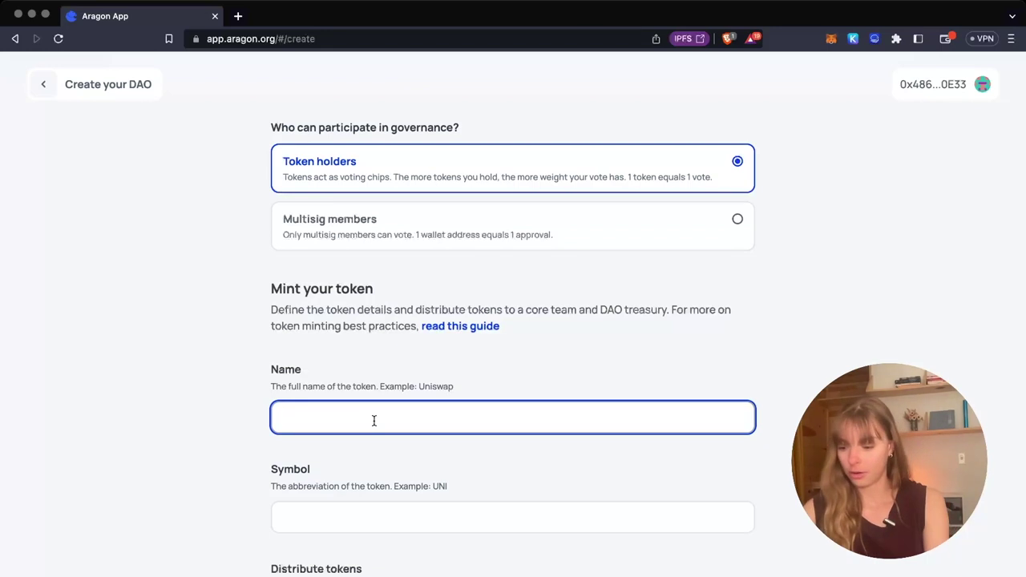
# Name the new token 'Polygon Video Token' with the symbol VIDEO.
pyautogui.write('VID')
pyautogui.press('BackSpace')
pyautogui.press('BackSpace')
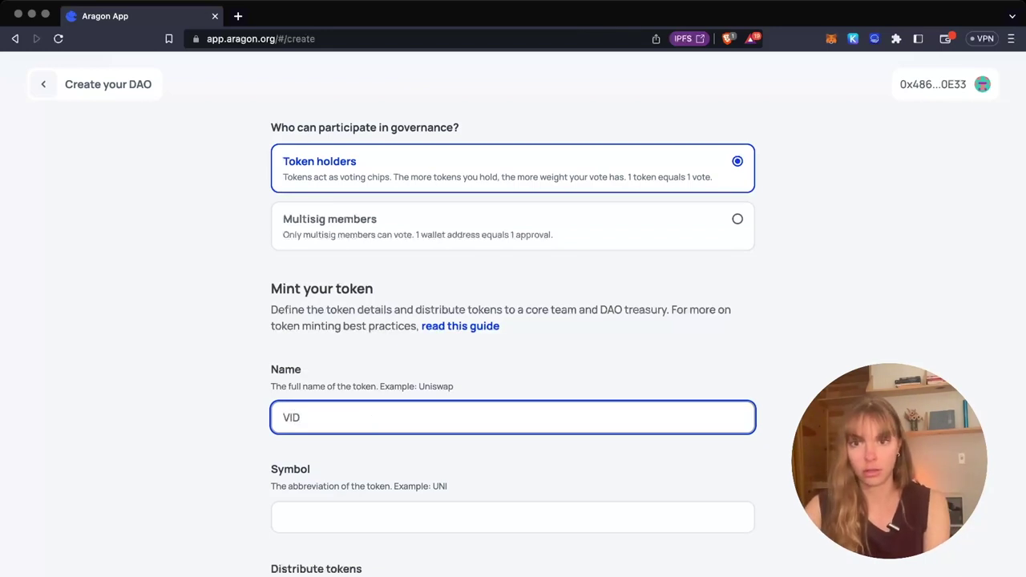
pyautogui.write('i')
pyautogui.press('BackSpace')
pyautogui.press('BackSpace')
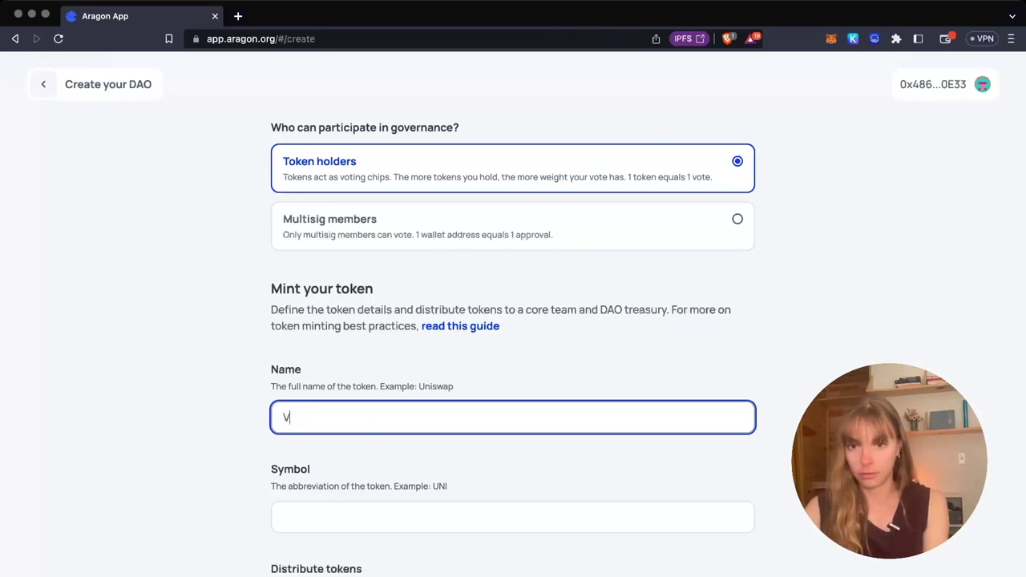
pyautogui.write('Polygon ')
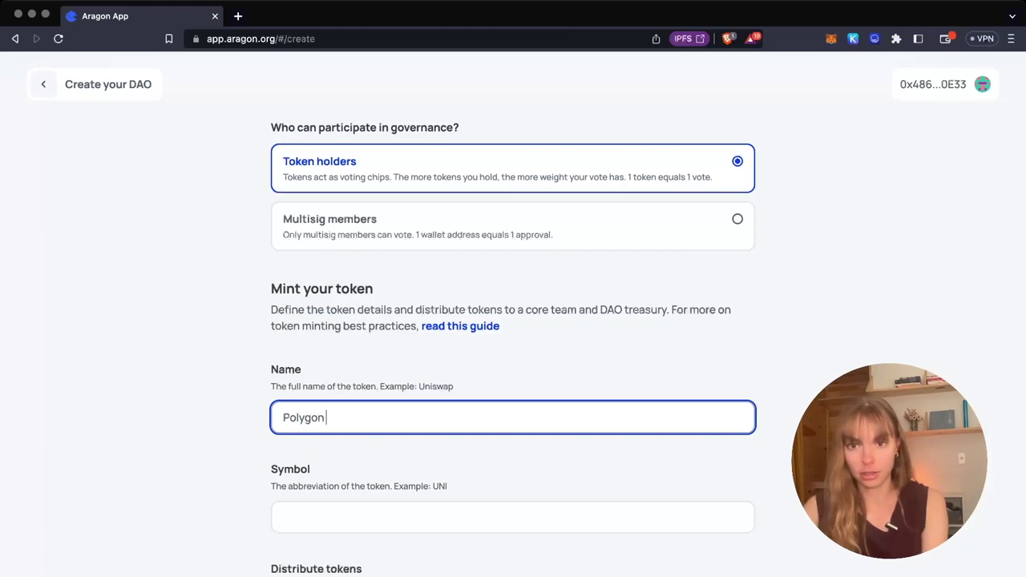
pyautogui.write('Video Token')
pyautogui.click(405, 507)
pyautogui.scroll(-2, 405, 507)
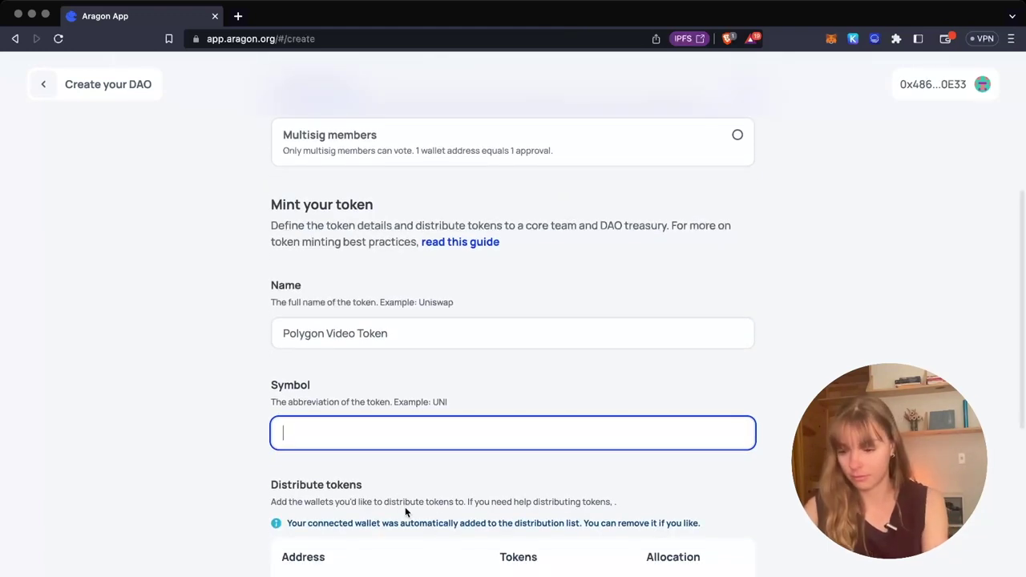
pyautogui.write('VIDEO')
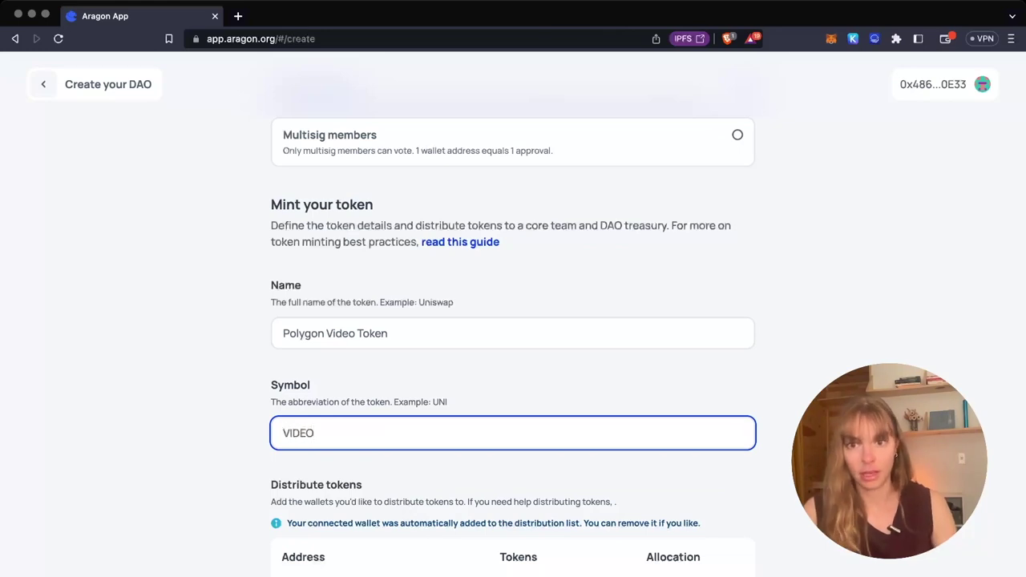
pyautogui.scroll(-1, 393, 545)
pyautogui.moveTo(332, 390); pyautogui.dragTo(235, 389)
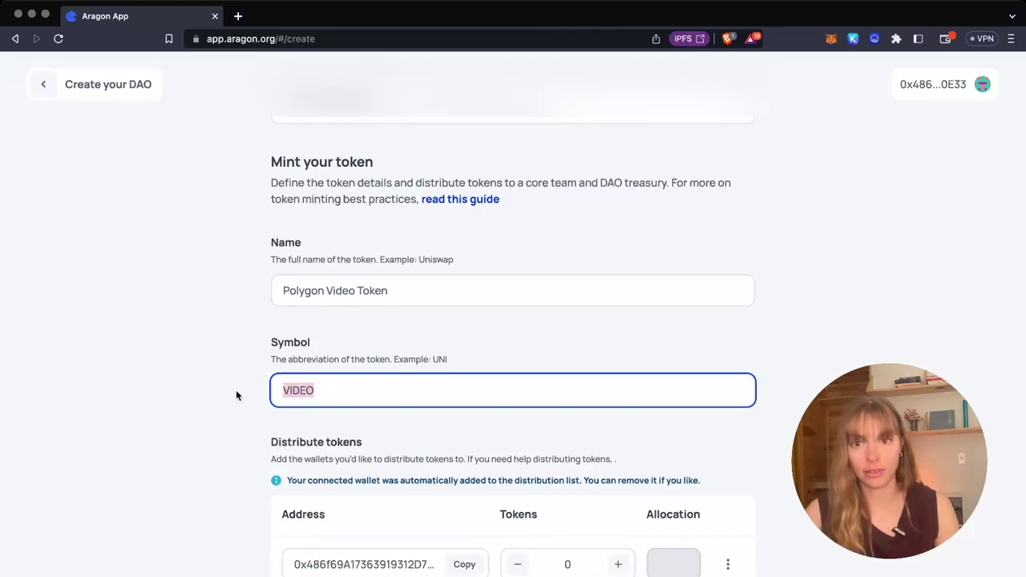
pyautogui.click(371, 388)
pyautogui.scroll(-3, 380, 406)
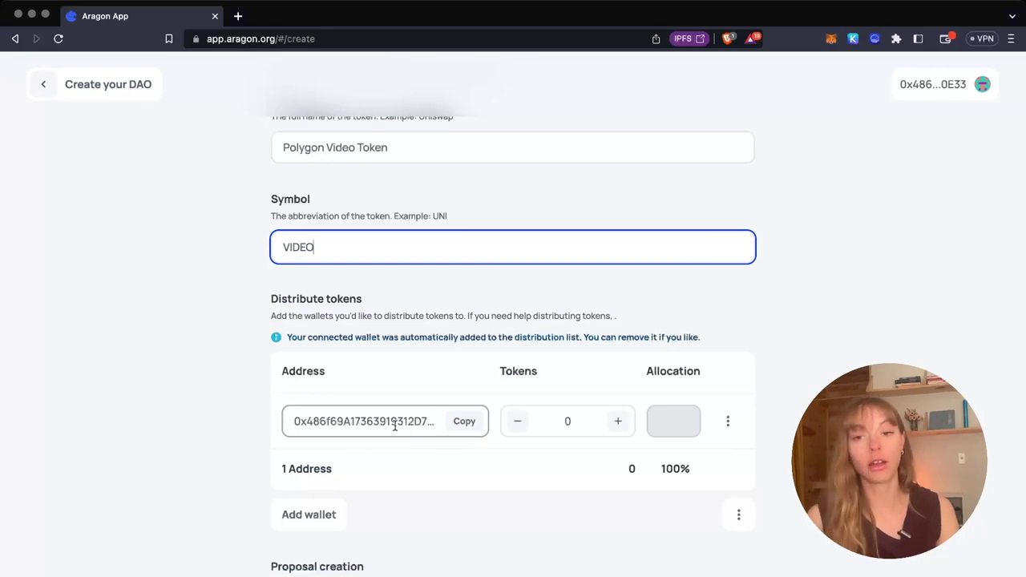
# Allocate 5 tokens to the connected wallet in the distribution table.
pyautogui.click(622, 425)
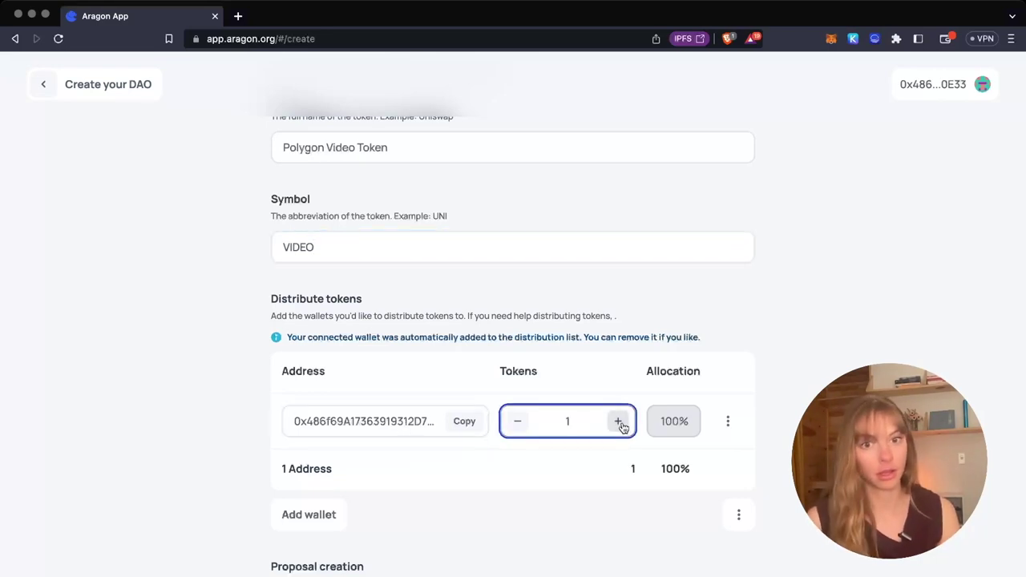
pyautogui.click(619, 421)
pyautogui.click(619, 421)
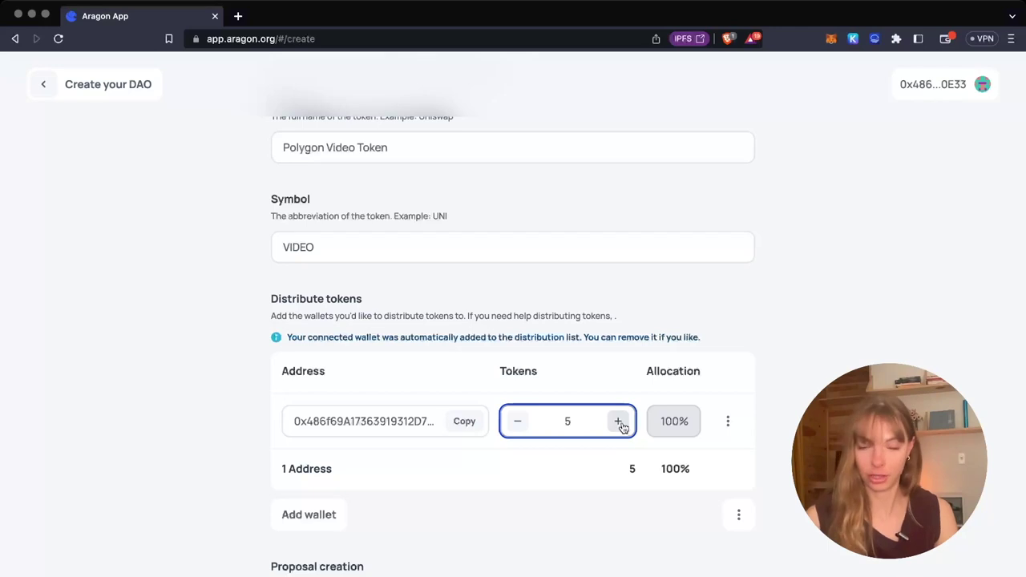
pyautogui.scroll(-3, 522, 484)
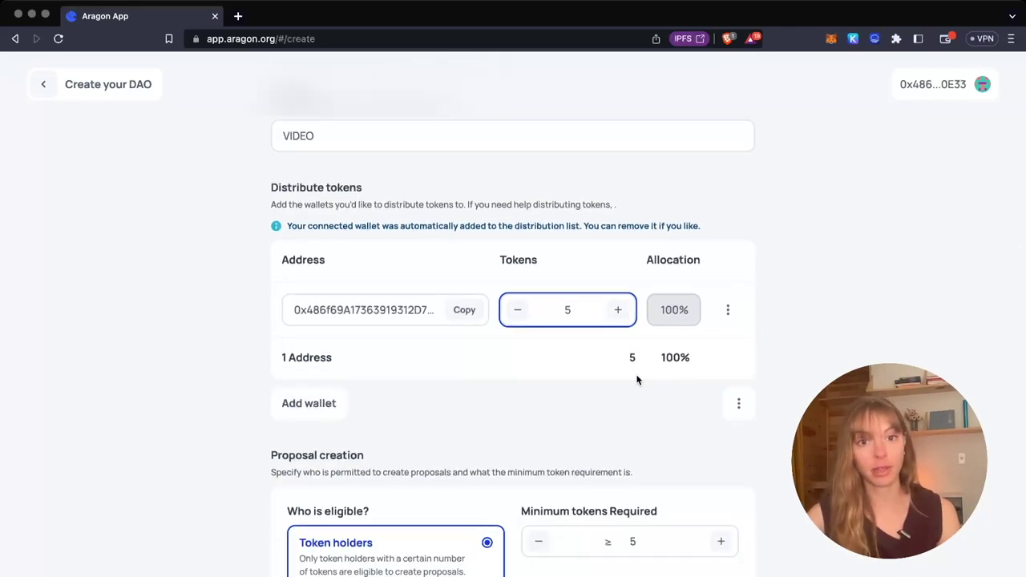
pyautogui.scroll(-5, 344, 393)
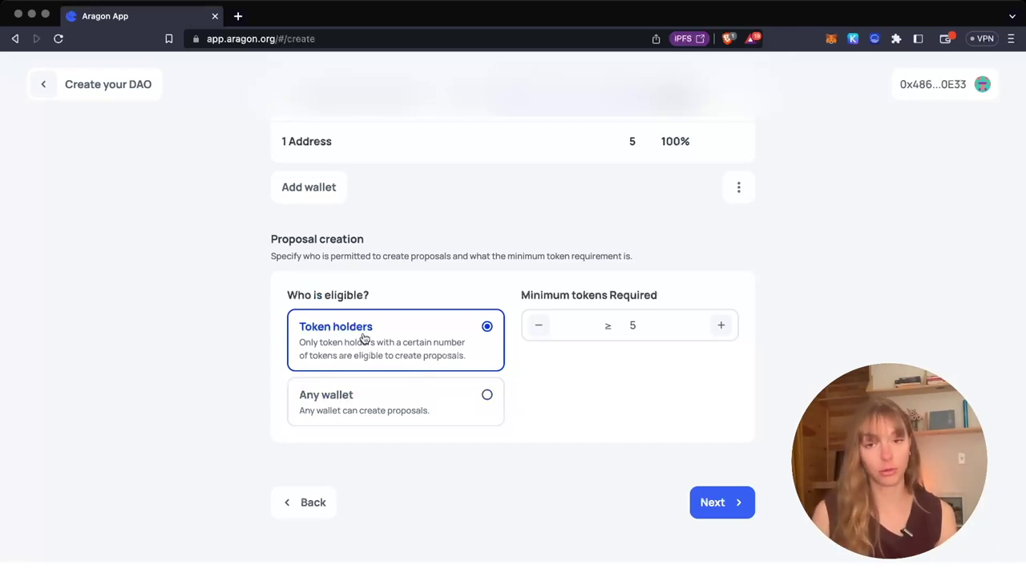
# Keep proposal creation limited to token holders with a 1-token minimum, then continue.
pyautogui.scroll(1, 388, 331)
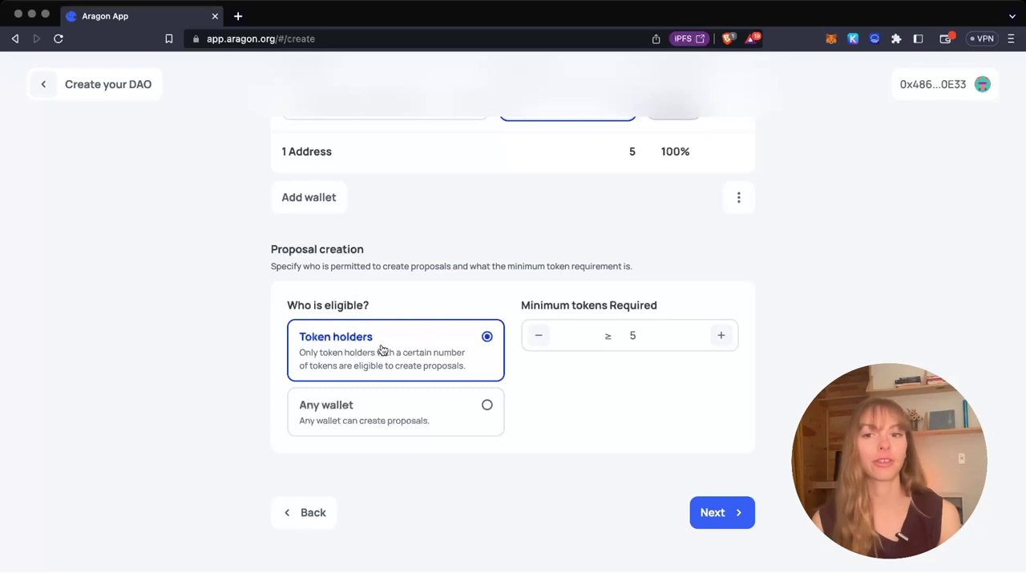
pyautogui.click(379, 413)
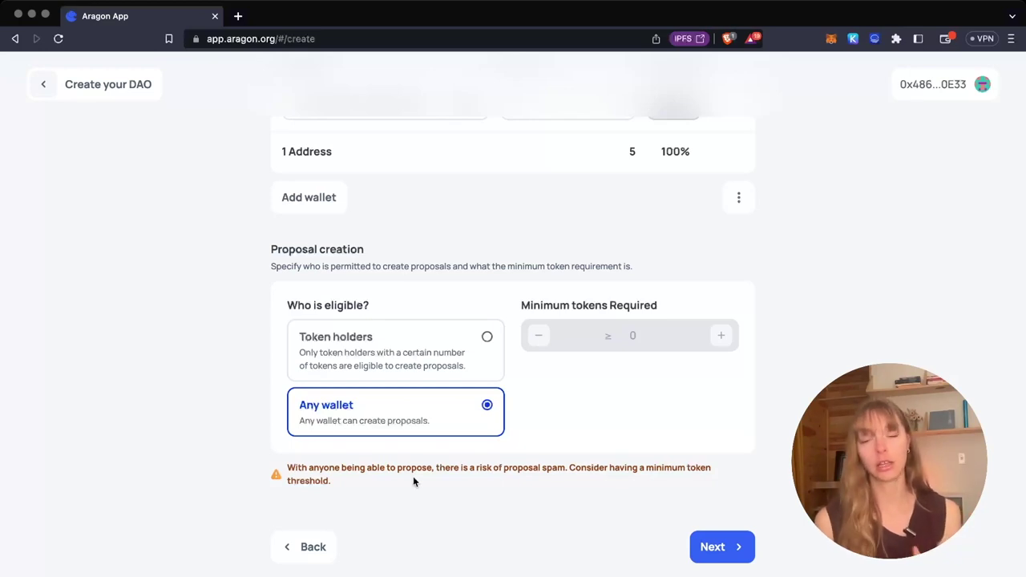
pyautogui.click(433, 360)
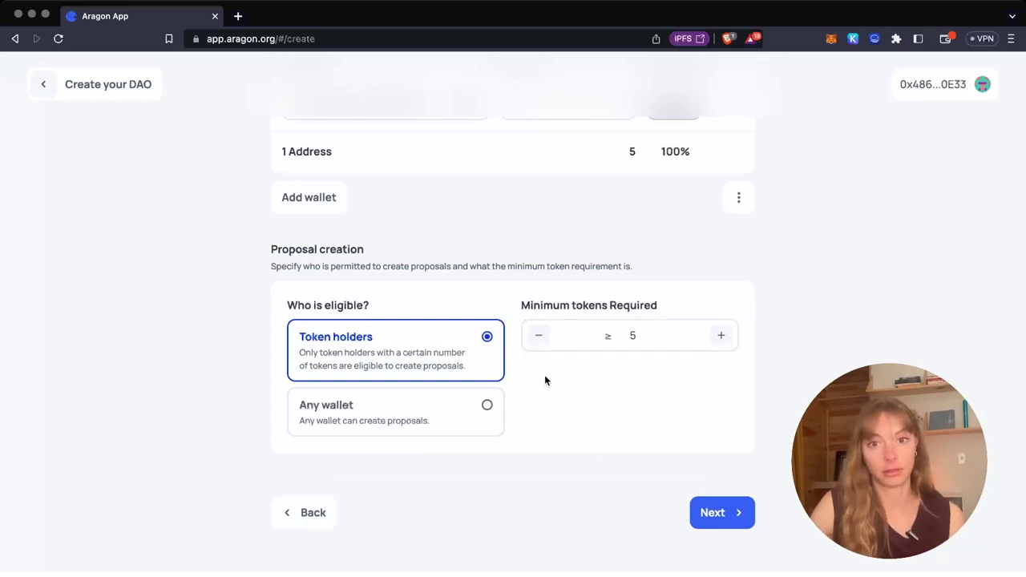
pyautogui.click(536, 337)
pyautogui.click(536, 337)
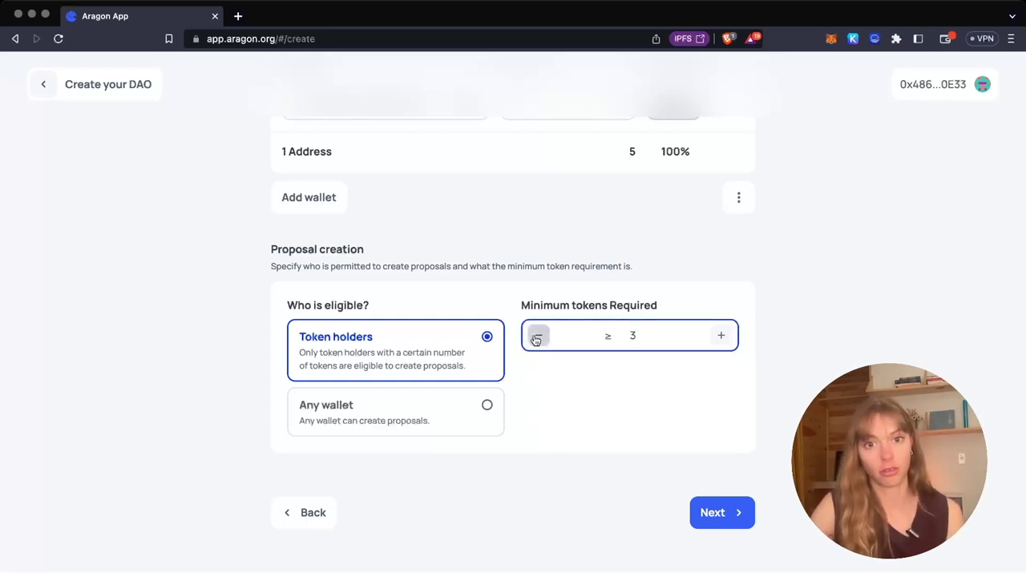
pyautogui.click(536, 338)
pyautogui.click(536, 339)
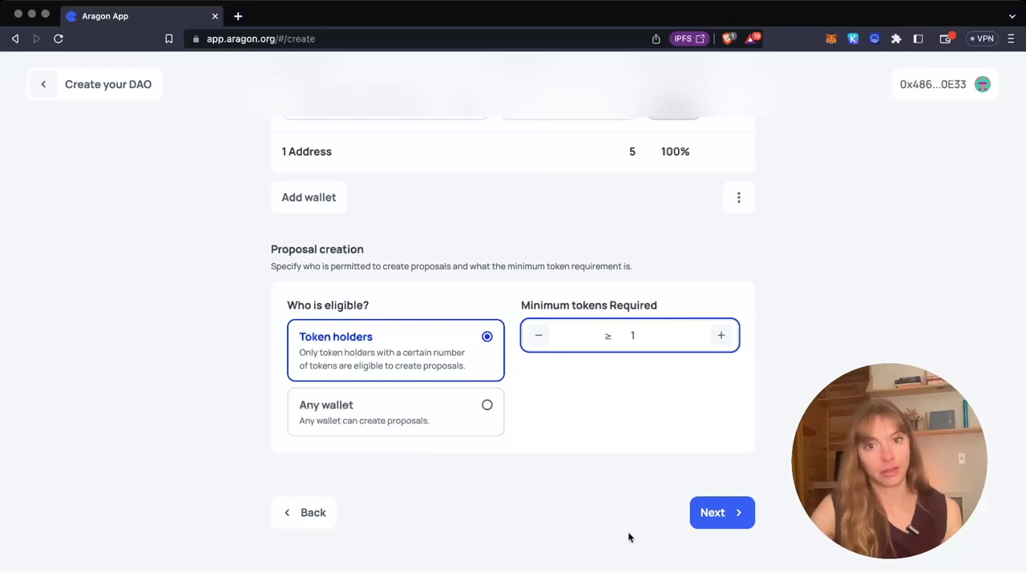
pyautogui.click(721, 523)
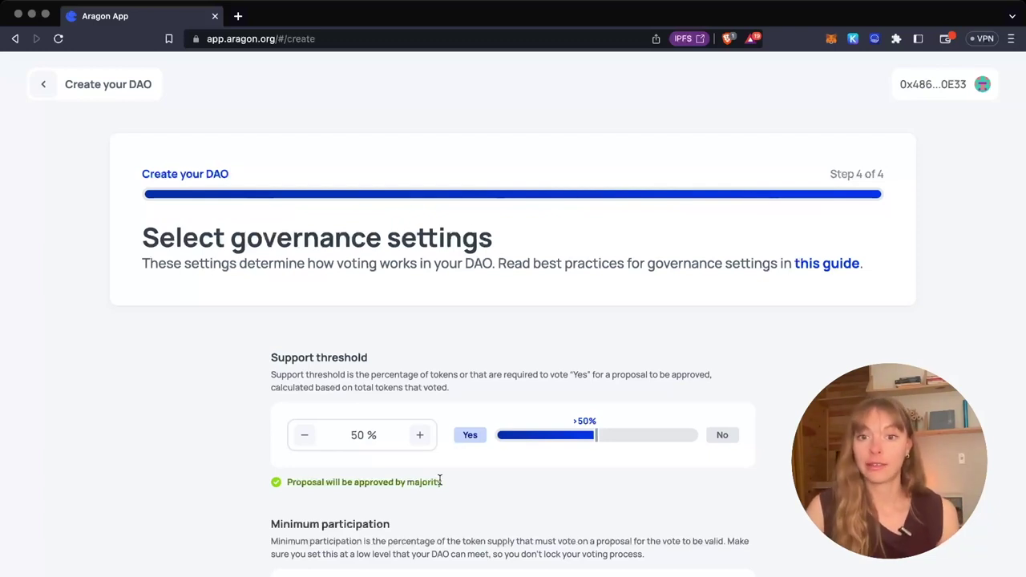
pyautogui.scroll(-2, 315, 423)
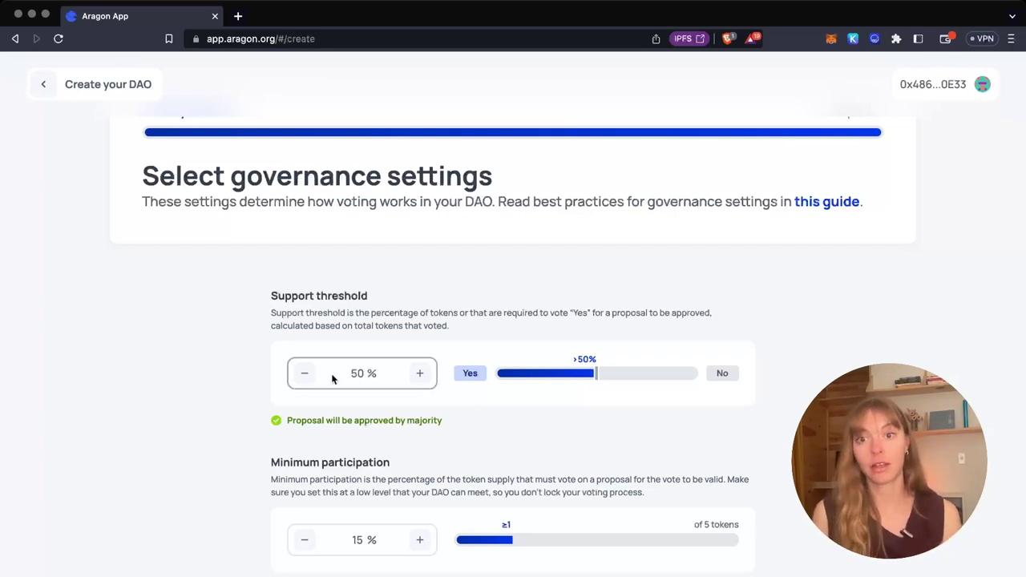
pyautogui.click(419, 372)
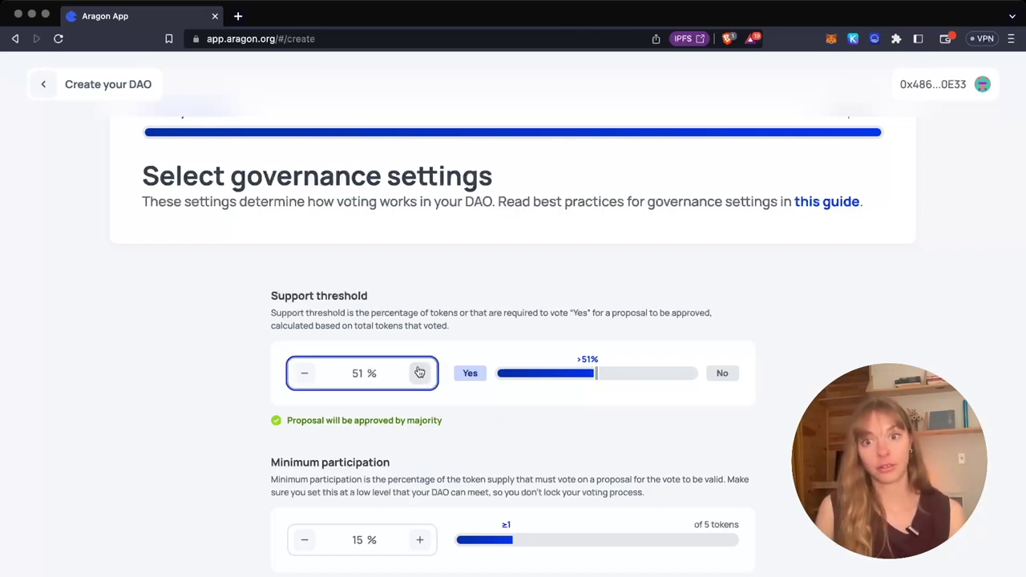
pyautogui.click(419, 372)
pyautogui.click(419, 372)
pyautogui.click(420, 372)
pyautogui.click(419, 372)
pyautogui.click(420, 372)
pyautogui.click(420, 372)
pyautogui.click(419, 372)
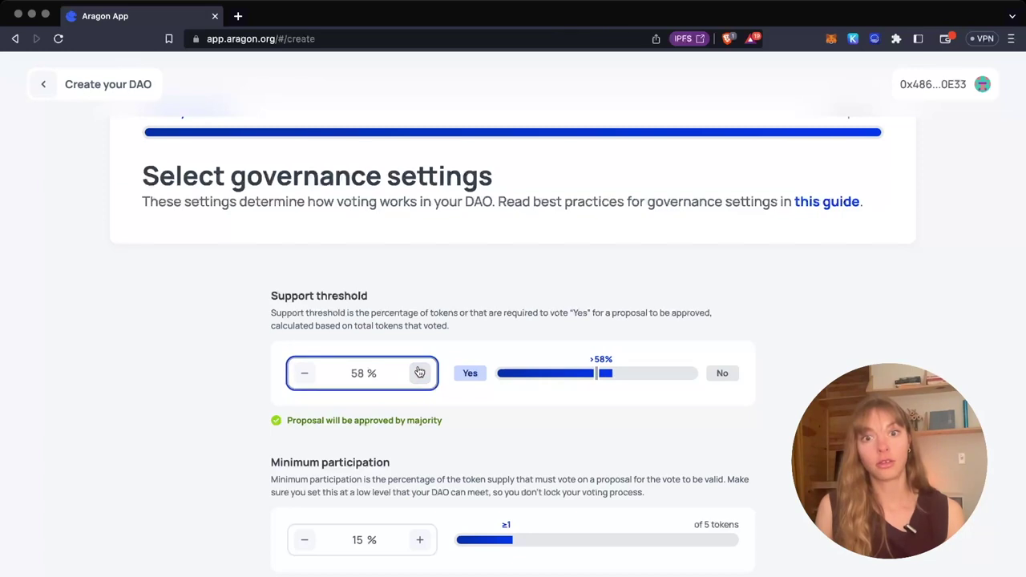
pyautogui.click(419, 372)
pyautogui.click(420, 372)
pyautogui.click(419, 372)
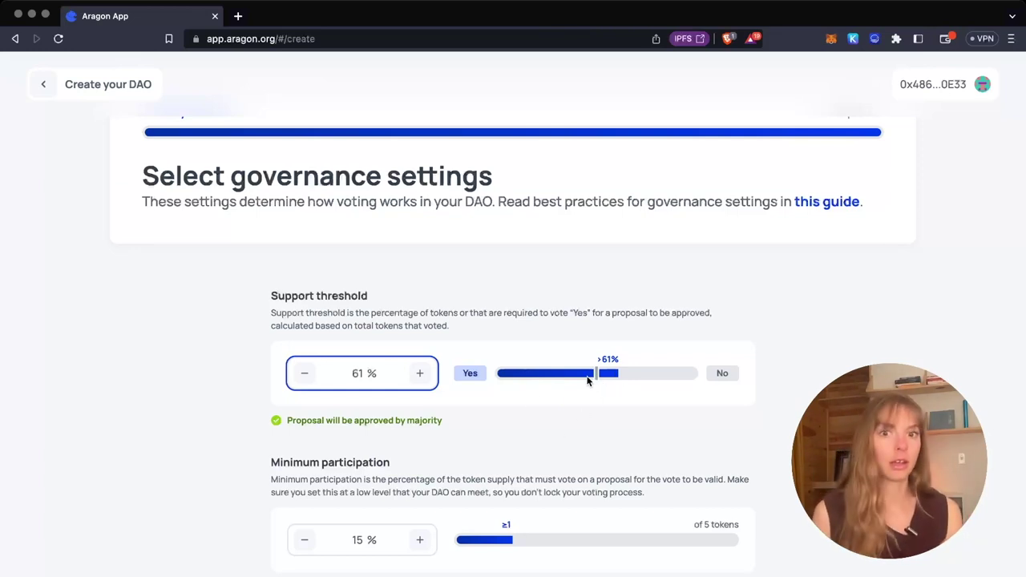
pyautogui.click(304, 375)
pyautogui.click(305, 375)
pyautogui.click(304, 375)
pyautogui.click(305, 375)
pyautogui.click(305, 375)
pyautogui.click(304, 375)
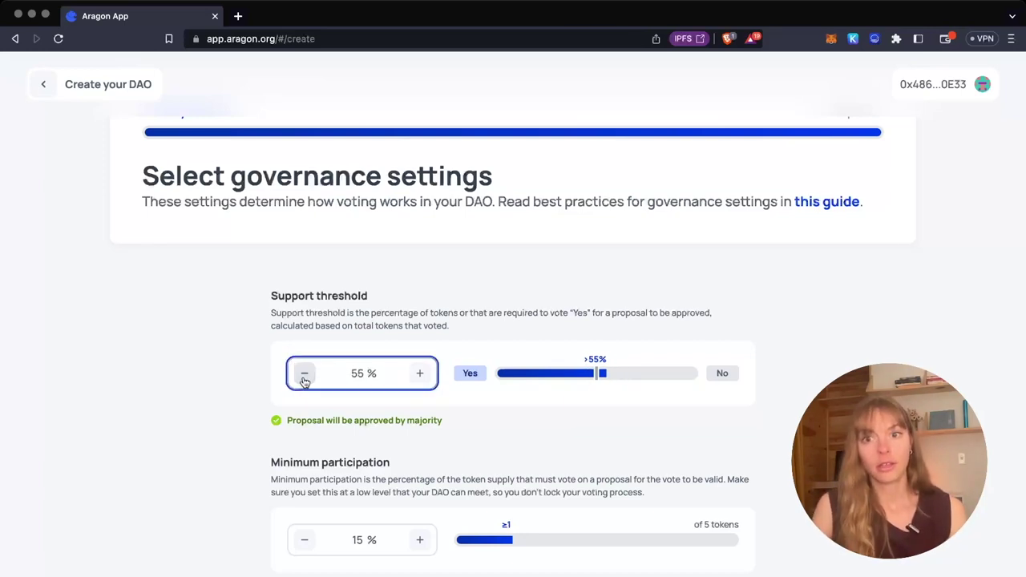
pyautogui.click(304, 375)
pyautogui.click(305, 375)
pyautogui.click(305, 375)
pyautogui.click(304, 375)
pyautogui.click(305, 376)
pyautogui.click(305, 375)
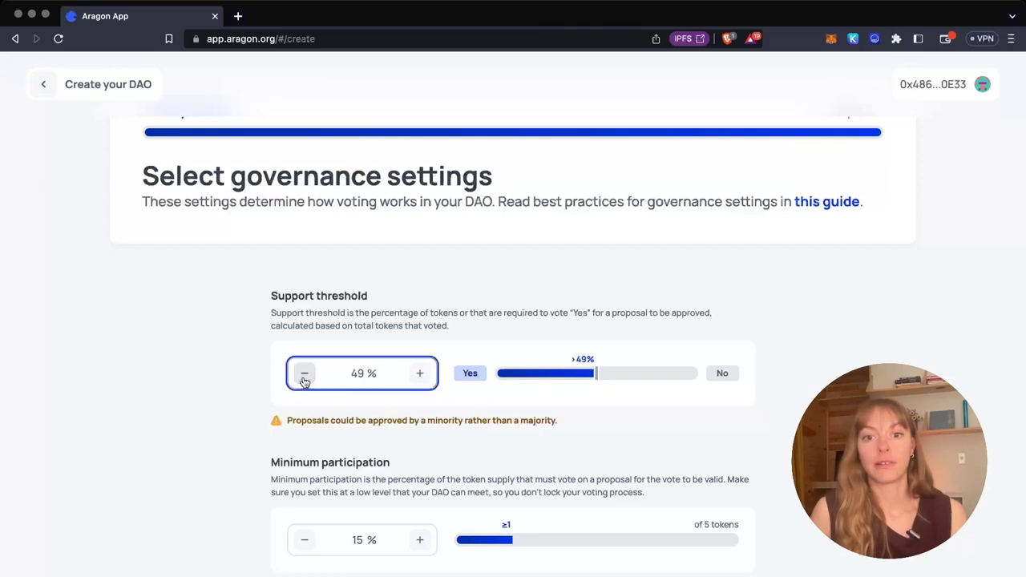
pyautogui.click(305, 375)
pyautogui.click(305, 375)
pyautogui.click(305, 376)
pyautogui.click(305, 375)
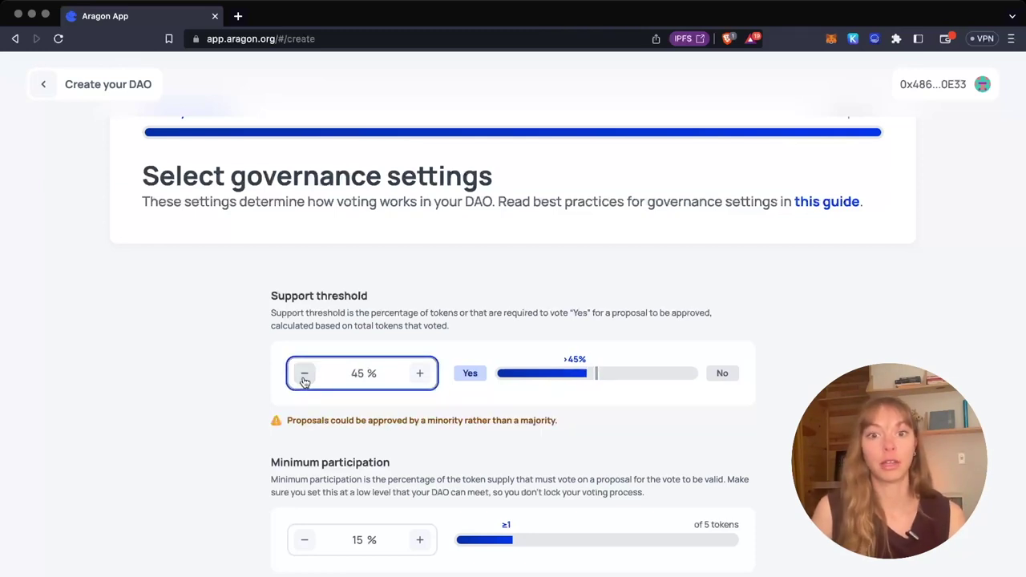
pyautogui.click(304, 375)
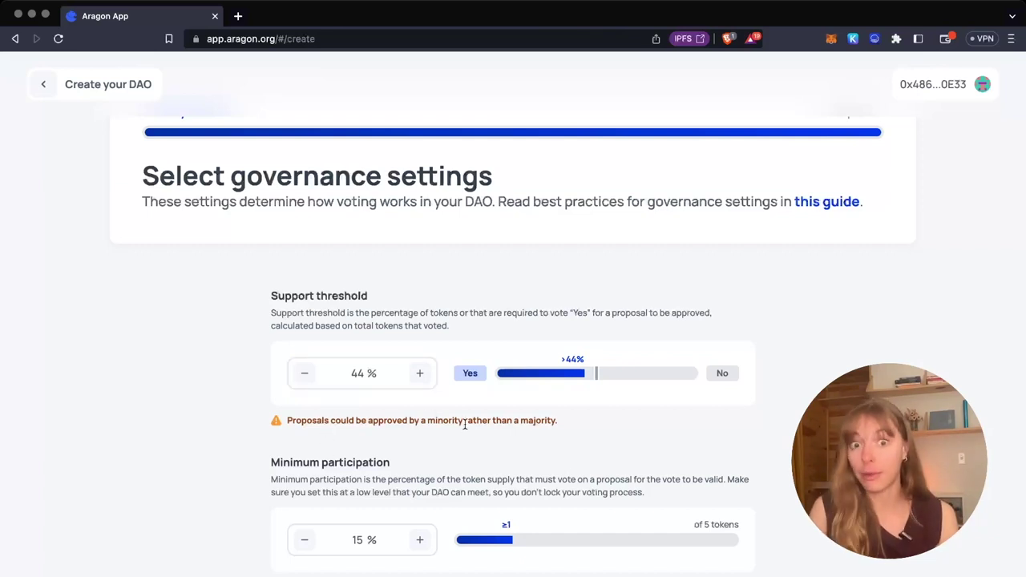
pyautogui.click(425, 384)
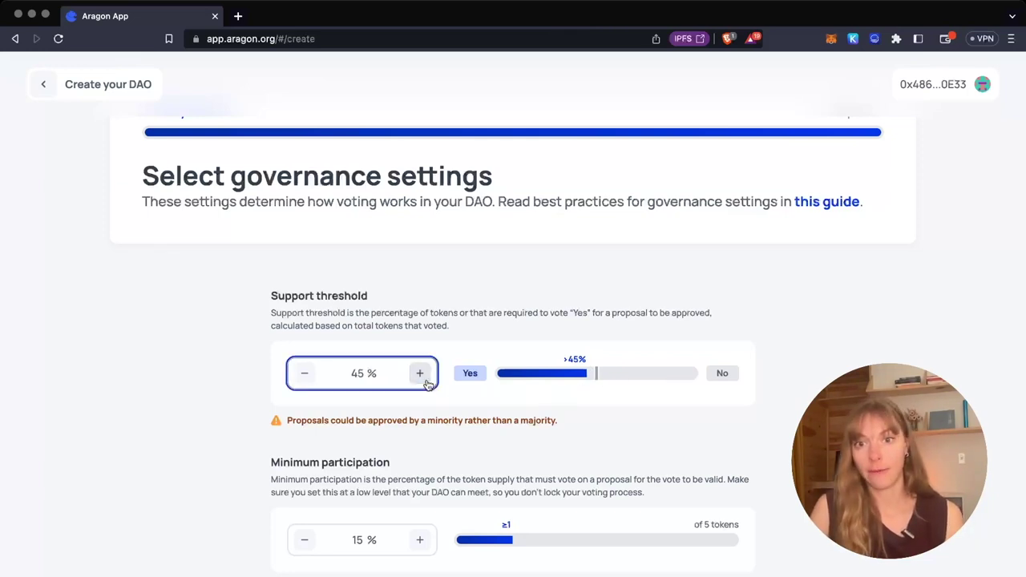
pyautogui.click(423, 379)
pyautogui.click(422, 378)
pyautogui.click(421, 376)
pyautogui.click(421, 376)
pyautogui.click(421, 376)
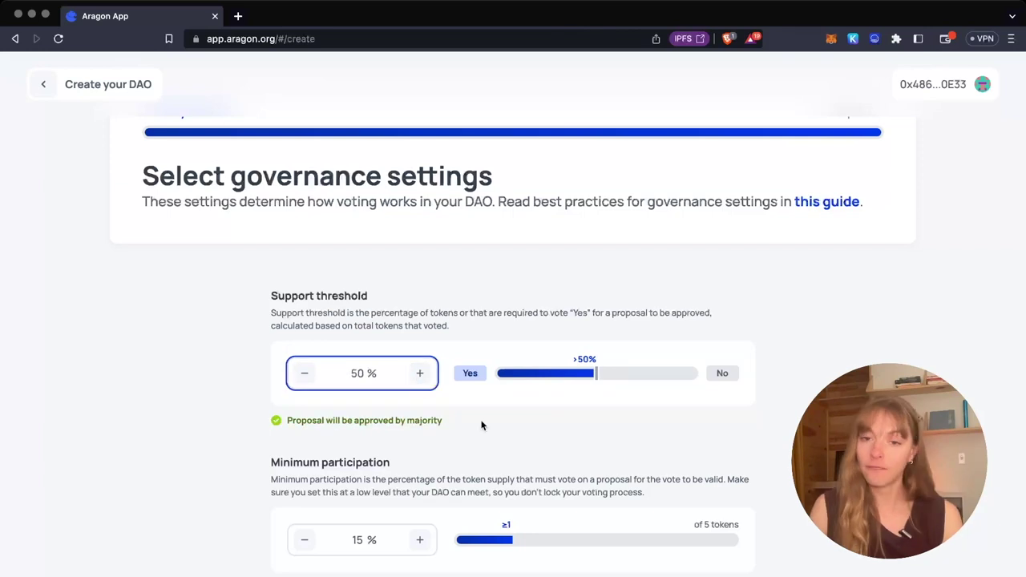
pyautogui.scroll(-5, 481, 425)
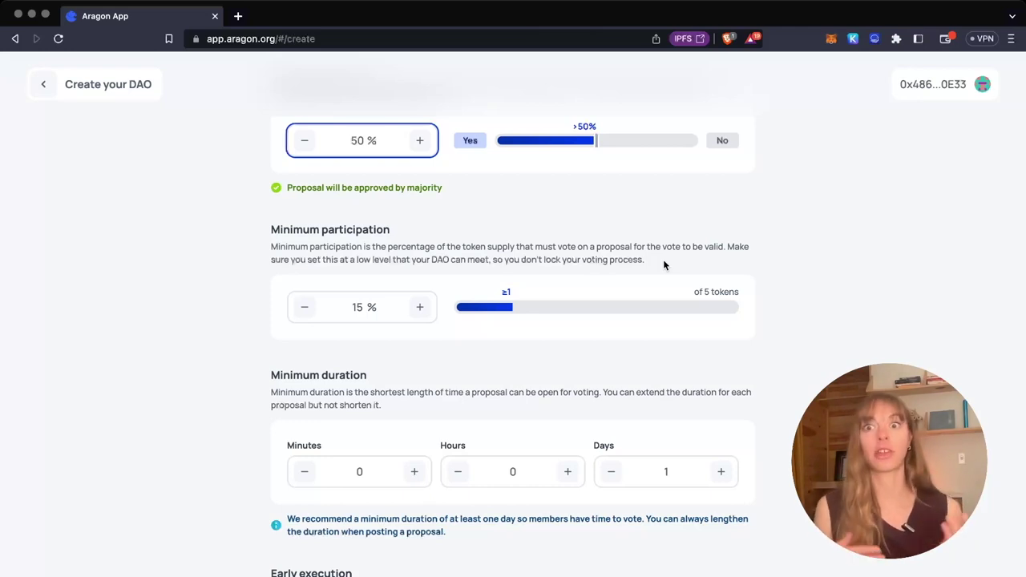
# Step the Minimum participation value up from 16% to 22%.
pyautogui.scroll(-1, 478, 319)
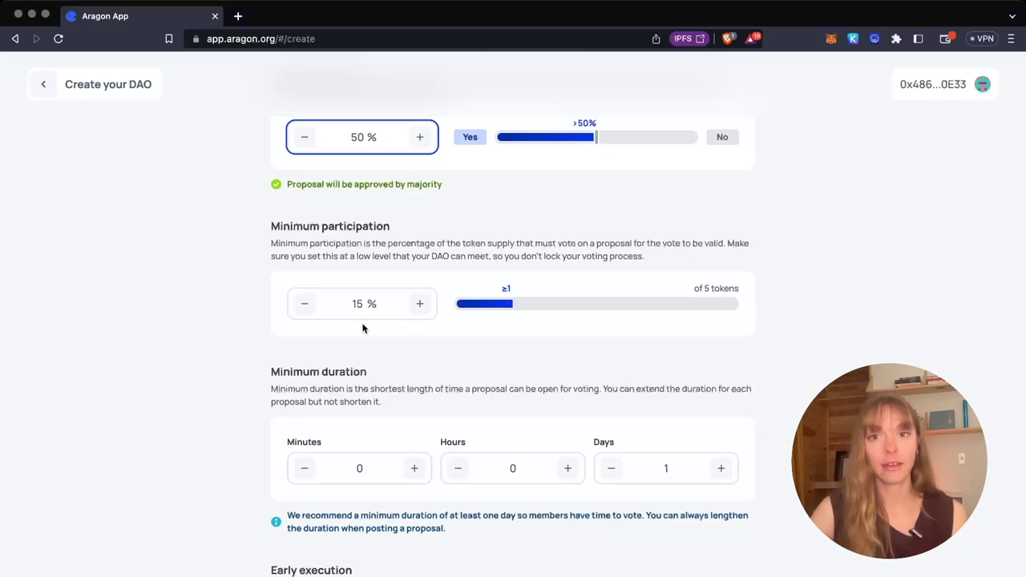
pyautogui.doubleClick(514, 288)
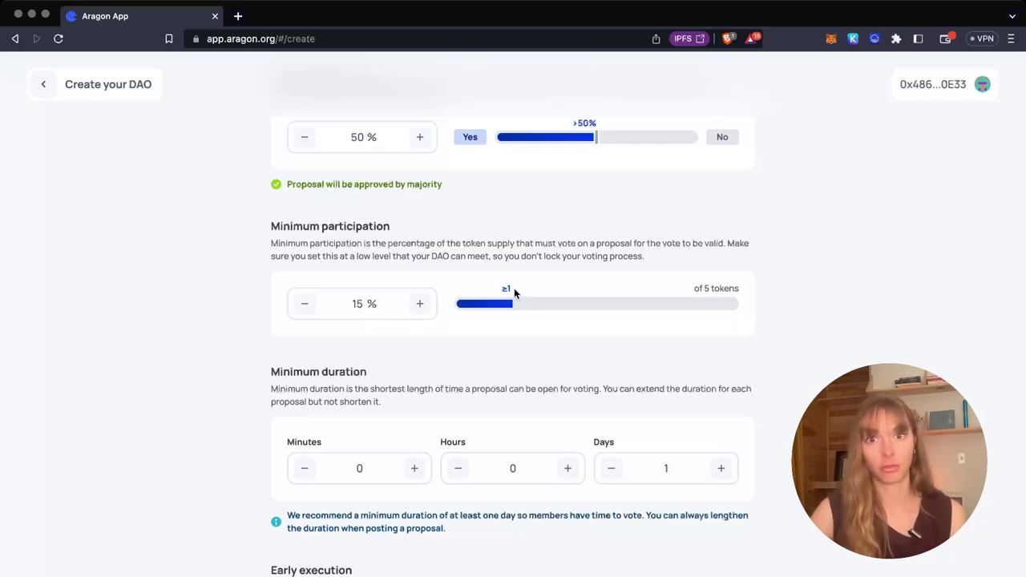
pyautogui.click(501, 352)
pyautogui.click(420, 310)
pyautogui.click(420, 309)
pyautogui.click(420, 310)
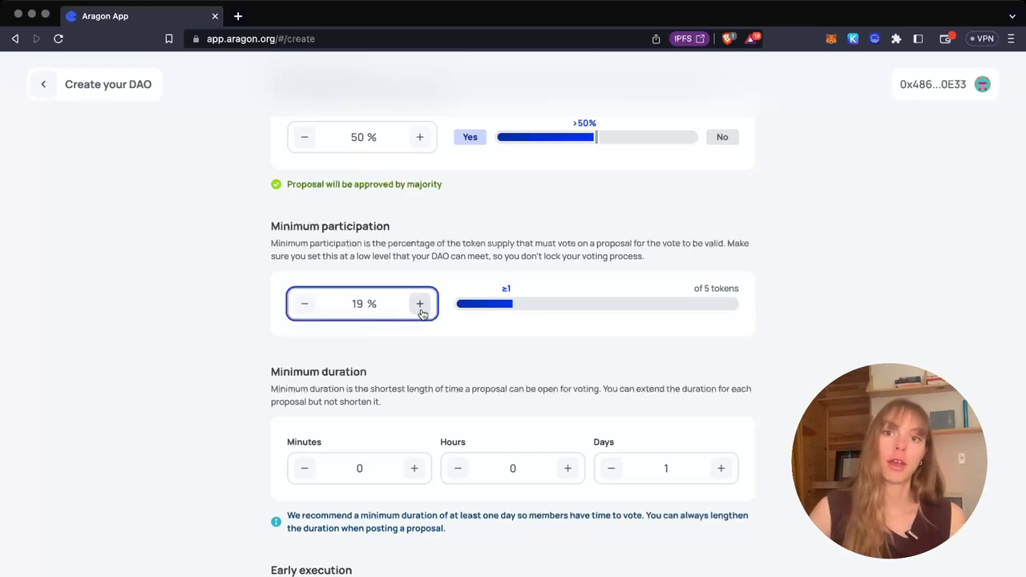
pyautogui.click(420, 310)
pyautogui.click(420, 309)
pyautogui.click(420, 309)
pyautogui.click(420, 310)
pyautogui.click(567, 299)
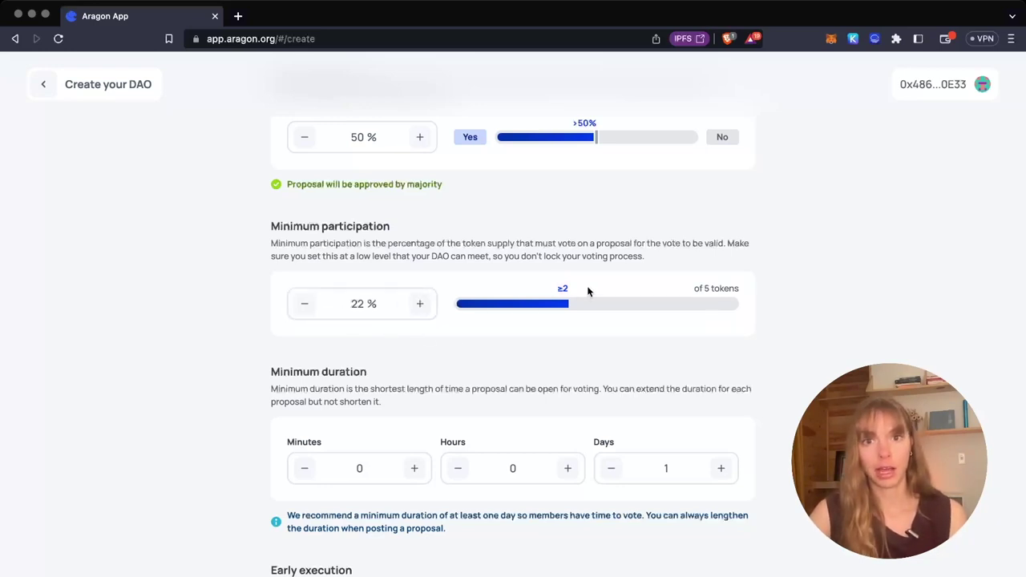
pyautogui.moveTo(582, 294); pyautogui.dragTo(546, 286)
pyautogui.click(543, 343)
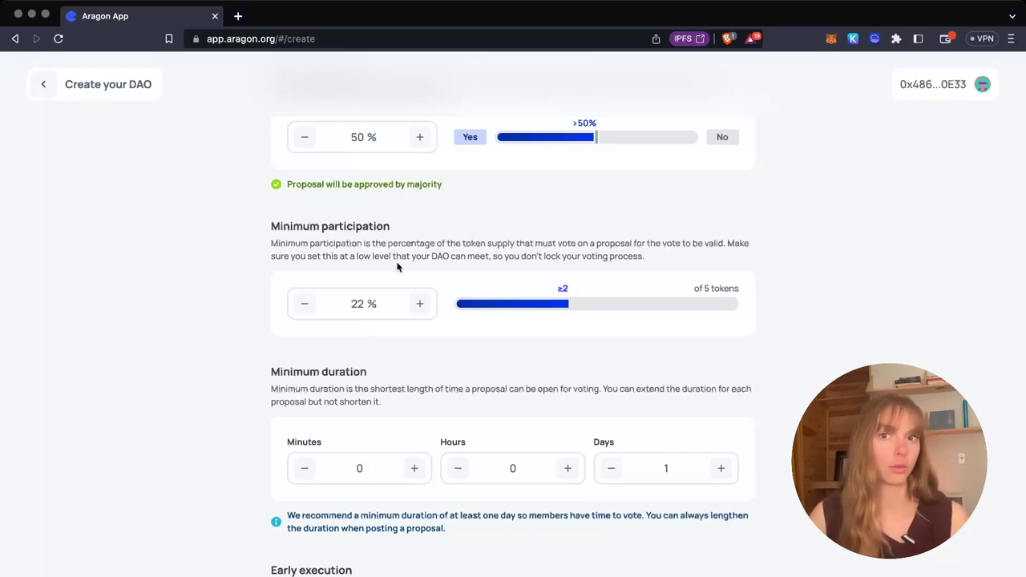
pyautogui.scroll(-3, 478, 383)
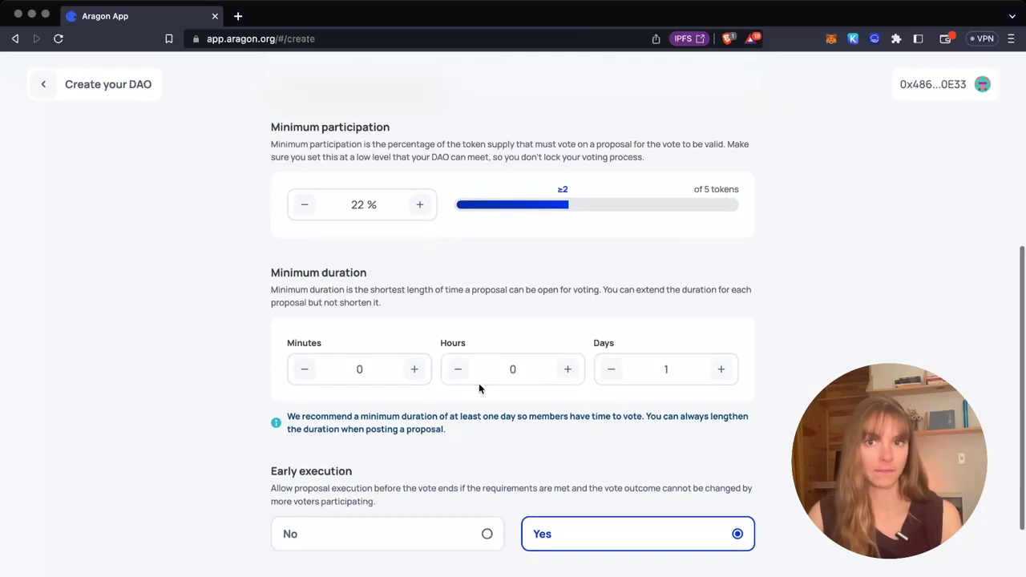
pyautogui.scroll(-2, 478, 438)
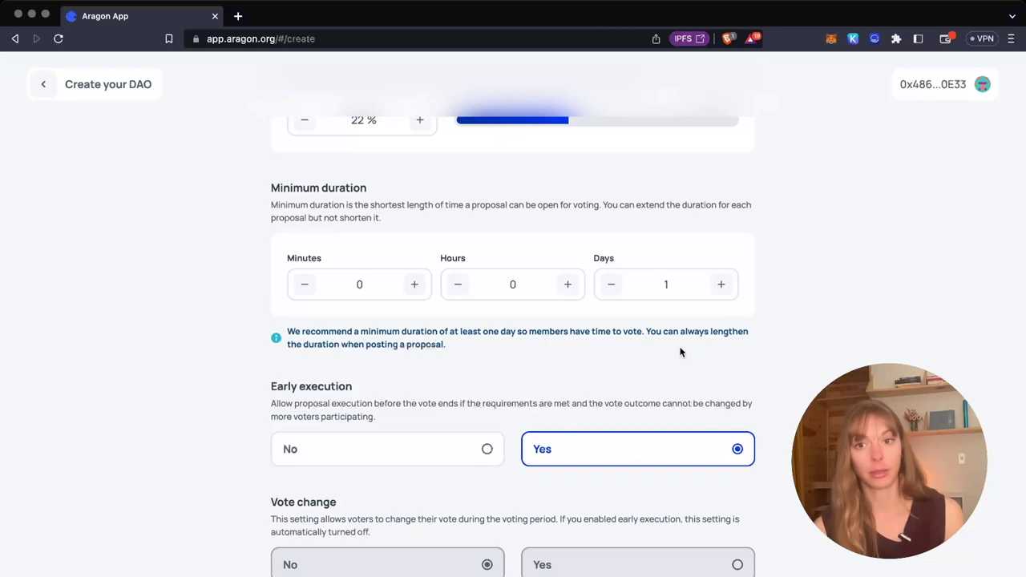
pyautogui.scroll(-1, 573, 214)
pyautogui.scroll(-2, 566, 282)
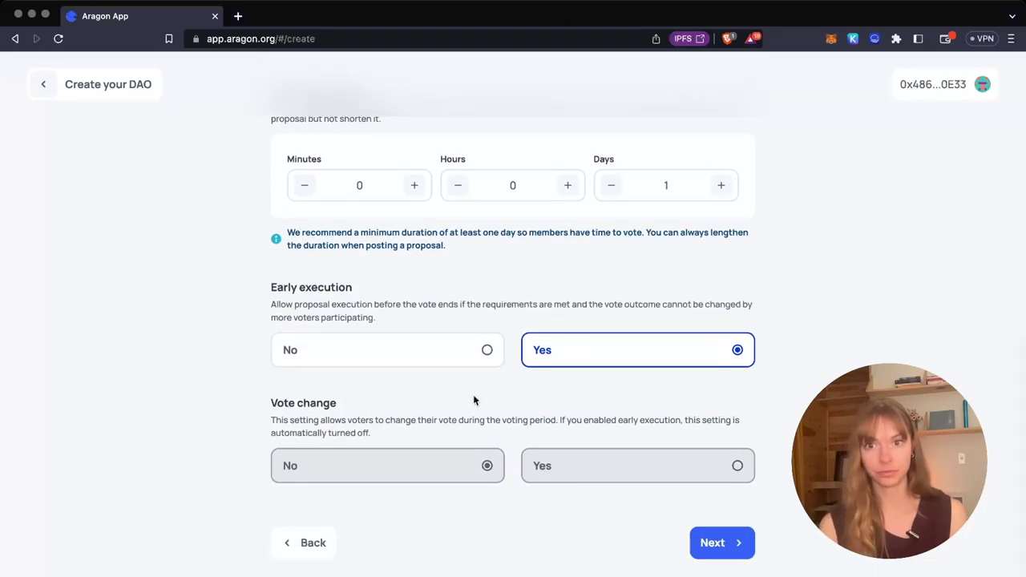
pyautogui.scroll(-1, 474, 334)
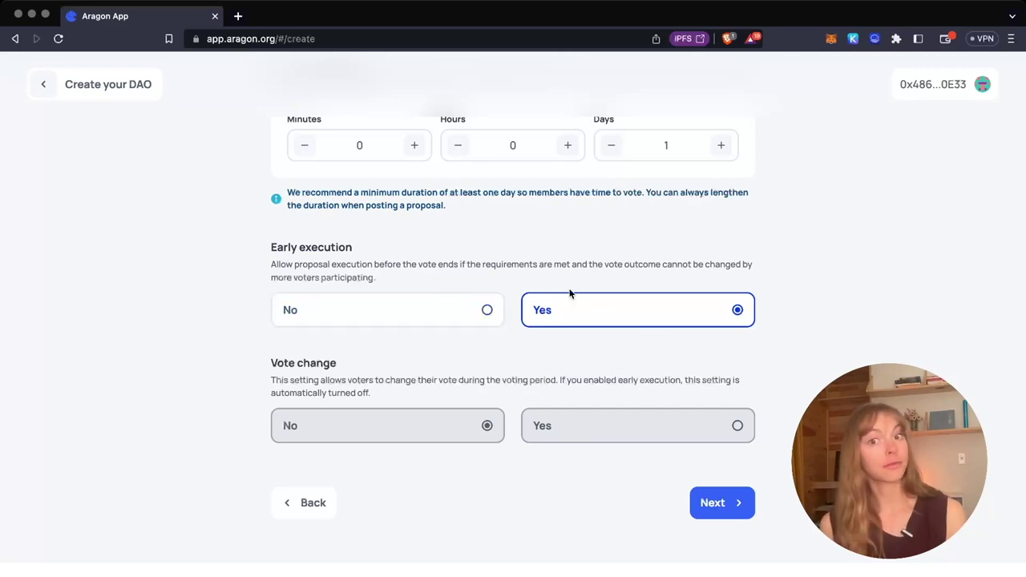
# Leave early execution on Yes and vote change on No, then advance to the deployment review.
pyautogui.scroll(-1, 588, 317)
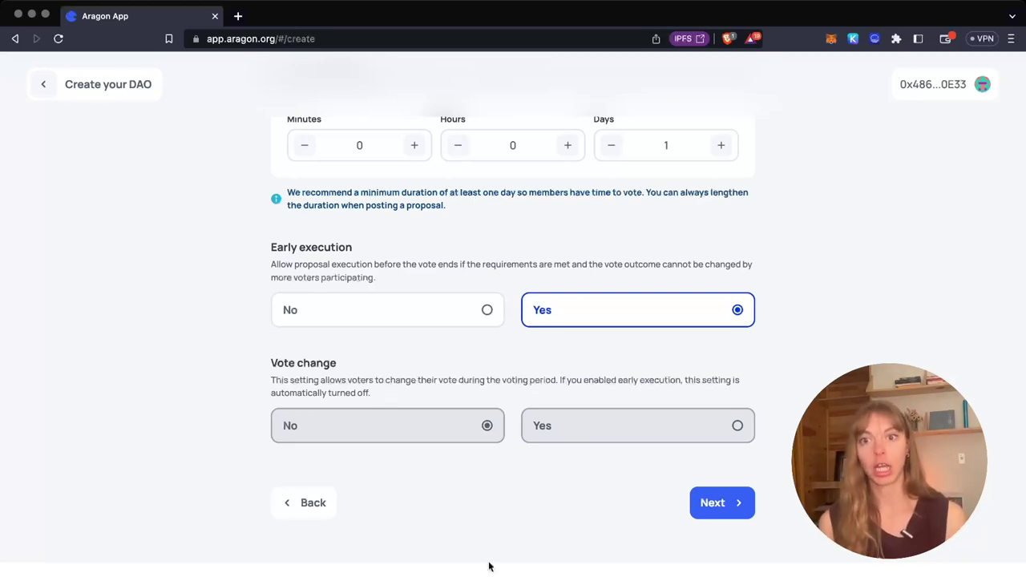
pyautogui.click(485, 313)
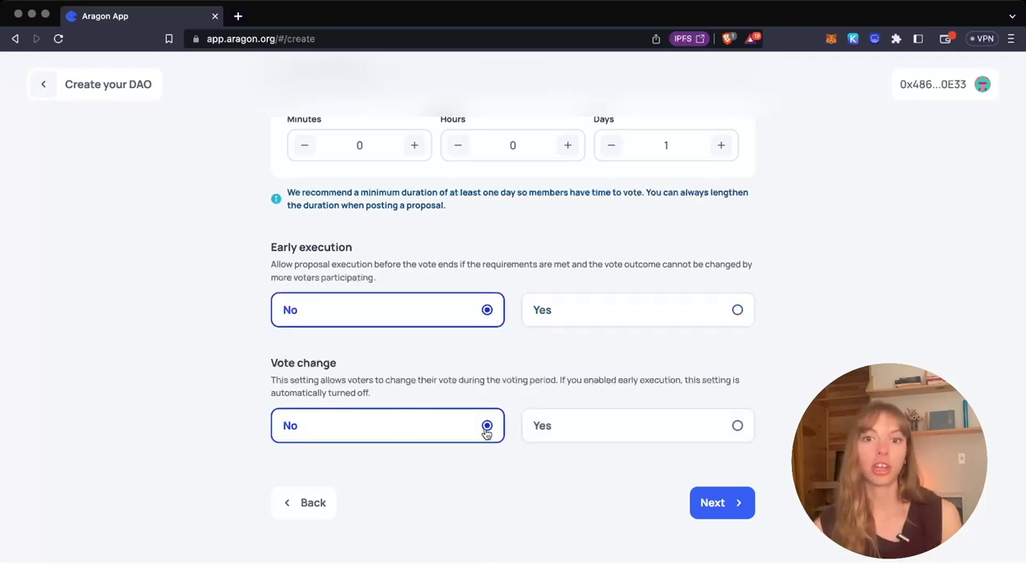
pyautogui.click(570, 305)
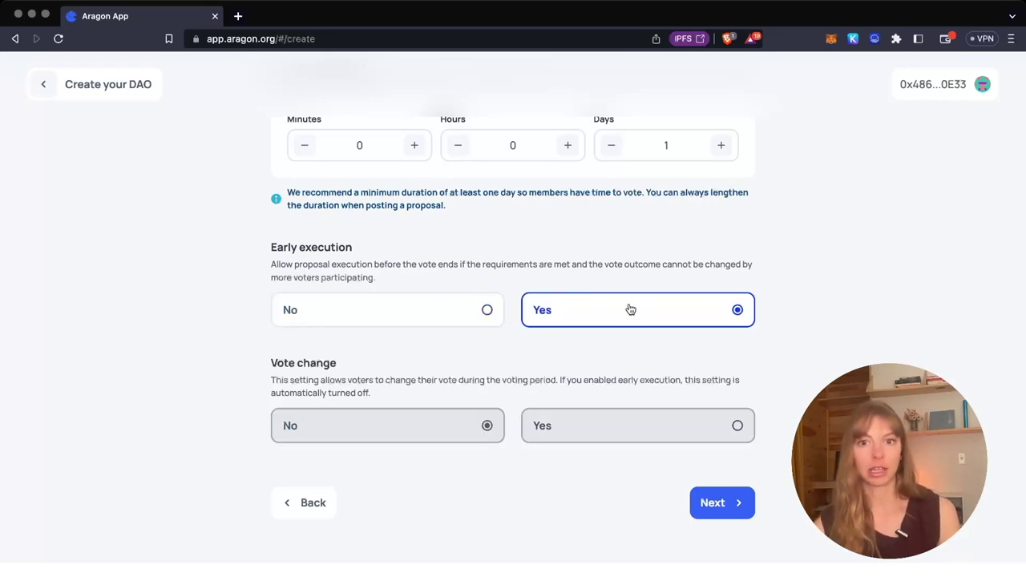
pyautogui.click(722, 505)
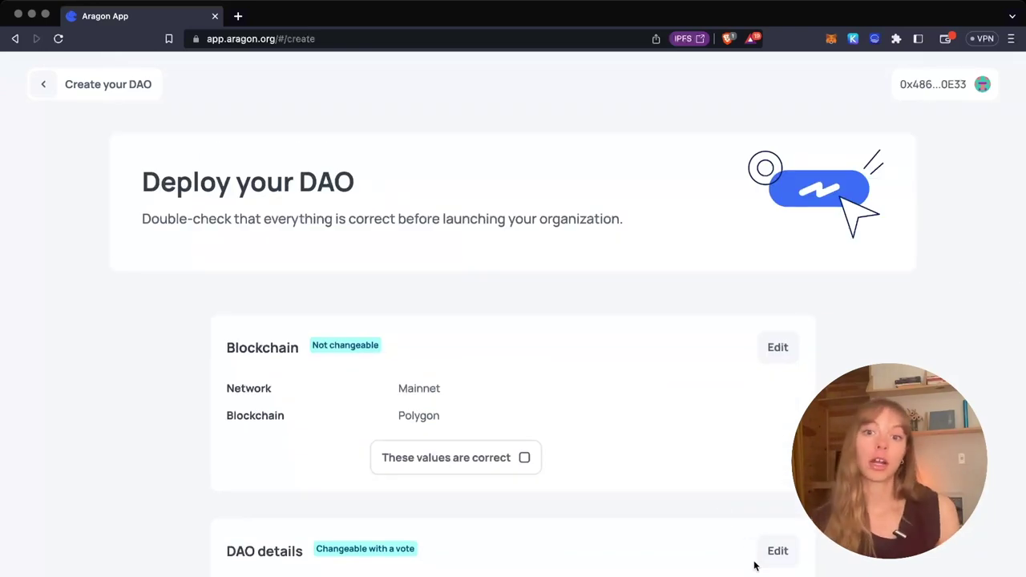
# Confirm the blockchain and DAO details sections as correct.
pyautogui.scroll(-1, 691, 509)
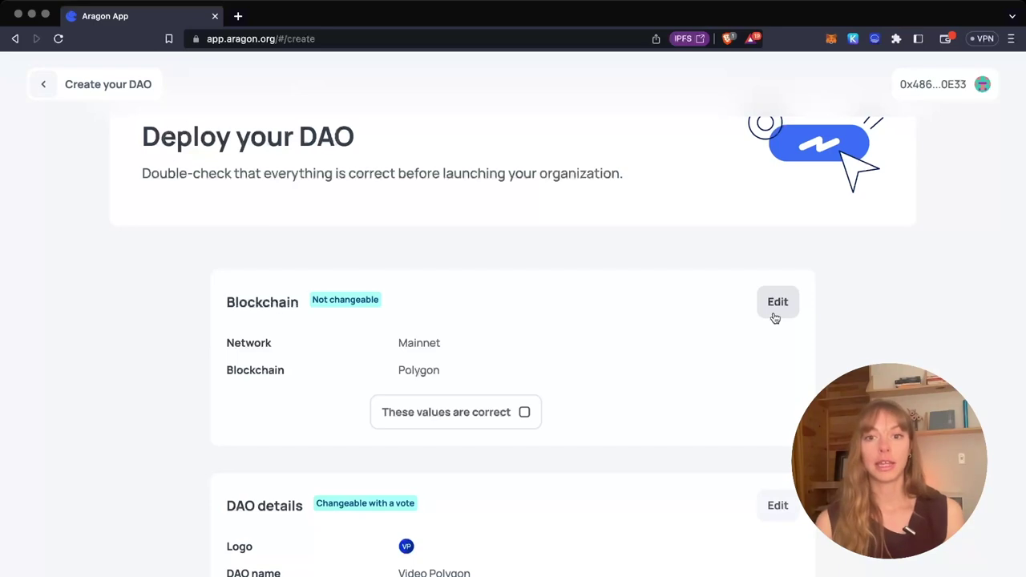
pyautogui.click(509, 426)
pyautogui.scroll(-2, 513, 455)
pyautogui.scroll(-1, 513, 455)
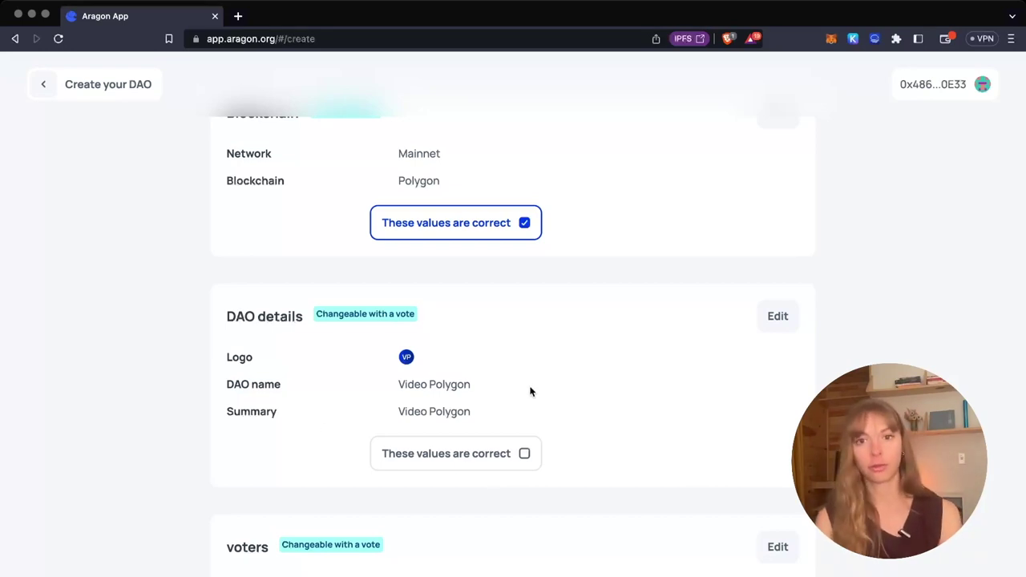
pyautogui.click(524, 452)
pyautogui.scroll(-10, 522, 450)
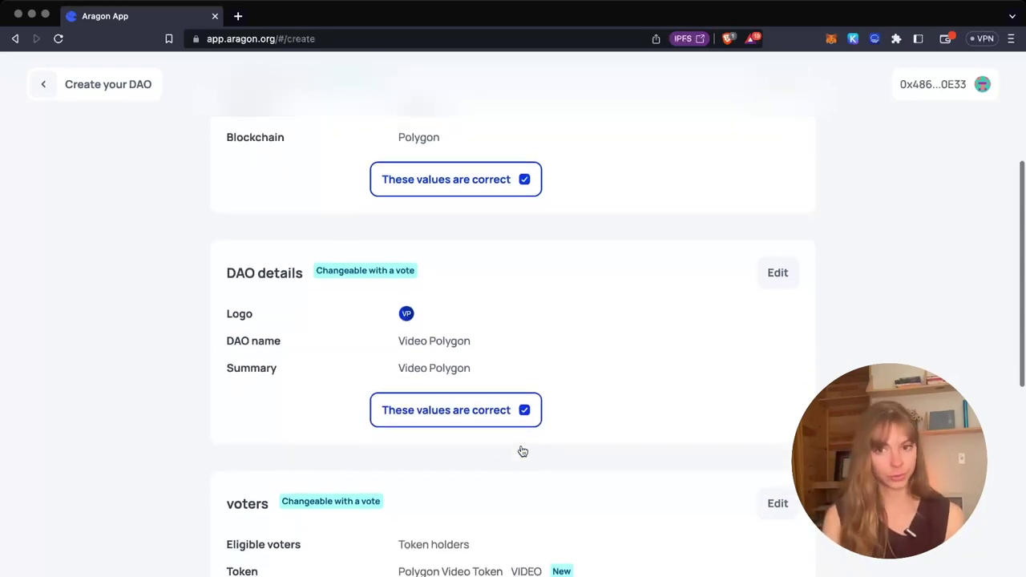
pyautogui.scroll(-2, 341, 425)
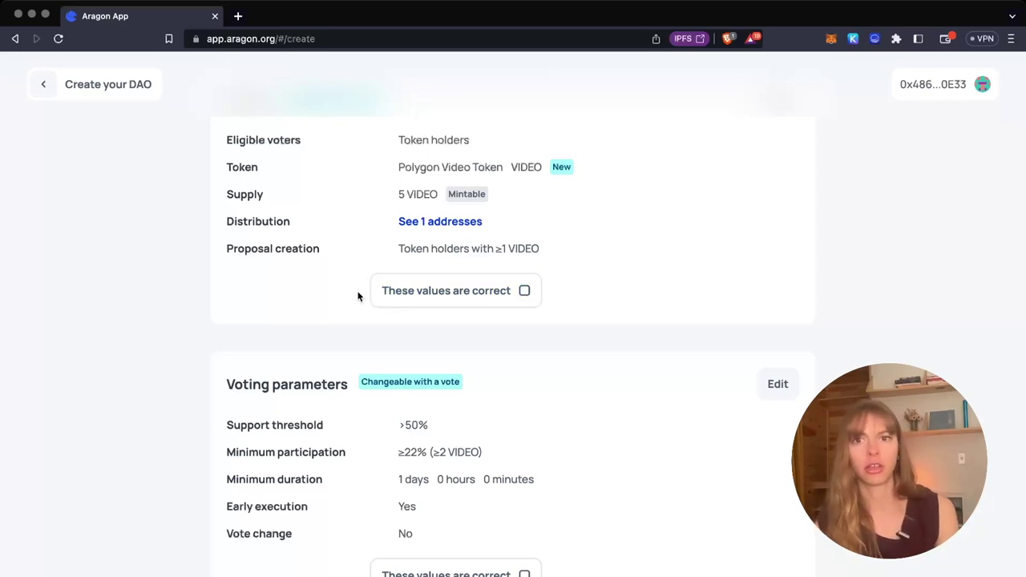
# Confirm the voters and voting parameters, then bring up the deployment fee dialog.
pyautogui.click(461, 290)
pyautogui.scroll(-4, 463, 291)
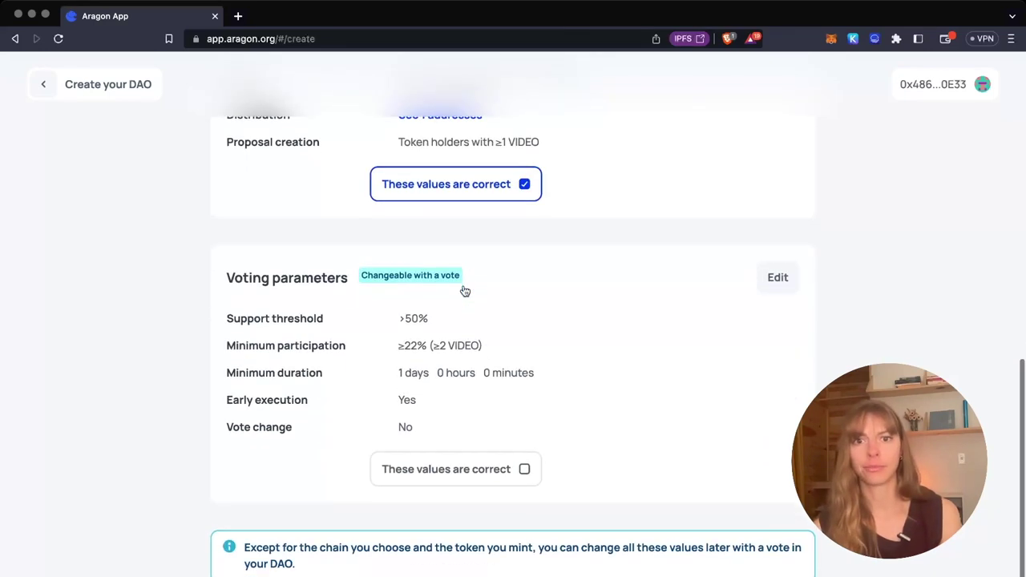
pyautogui.scroll(-1, 518, 267)
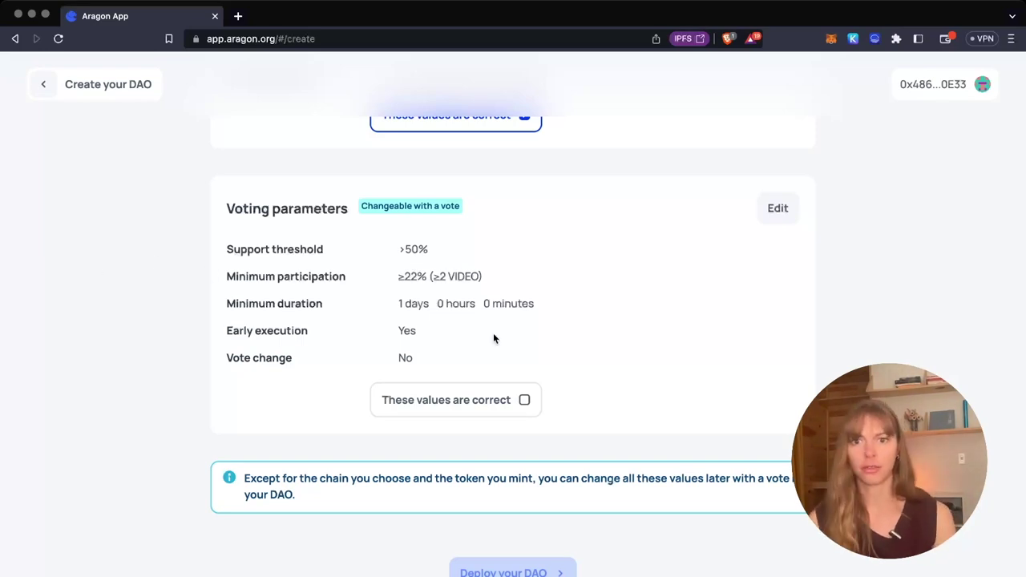
pyautogui.click(514, 404)
pyautogui.scroll(-2, 513, 406)
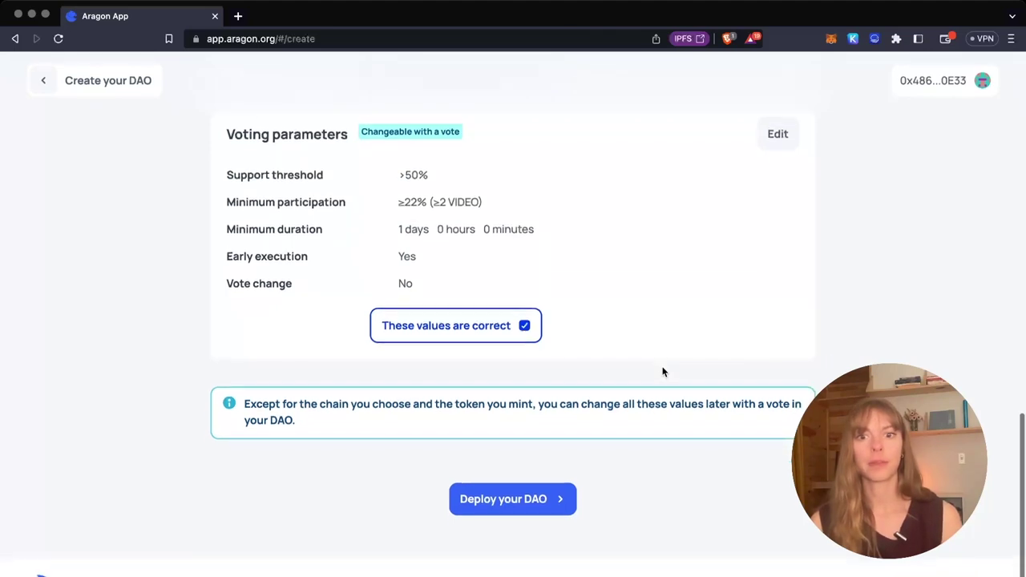
pyautogui.click(504, 504)
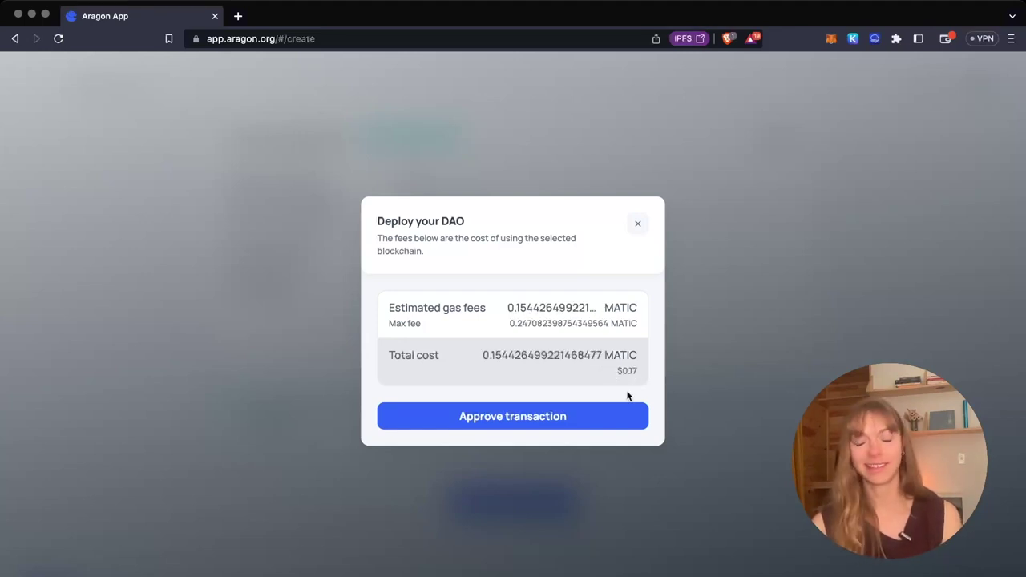
# Approve the deployment transaction and launch the Video Polygon DAO dashboard.
pyautogui.click(574, 414)
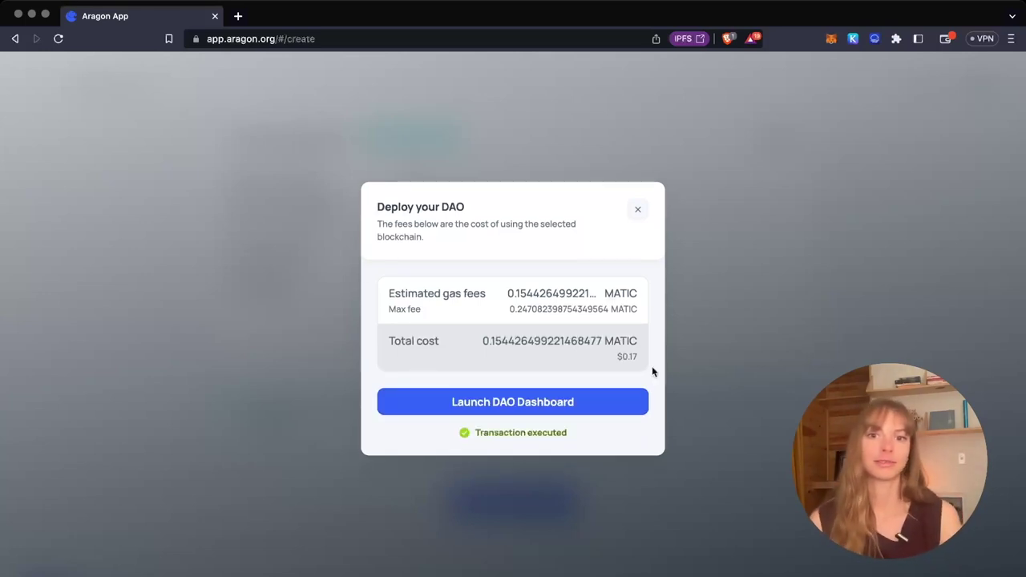
pyautogui.click(603, 402)
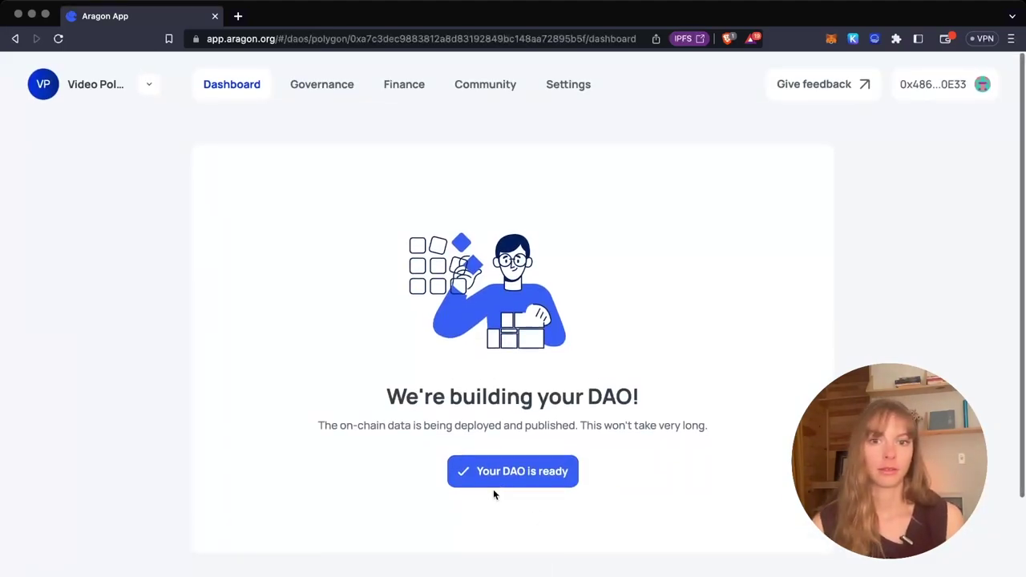
# Load the ready Video Polygon dashboard, review its details and member, then go to Governance.
pyautogui.click(512, 475)
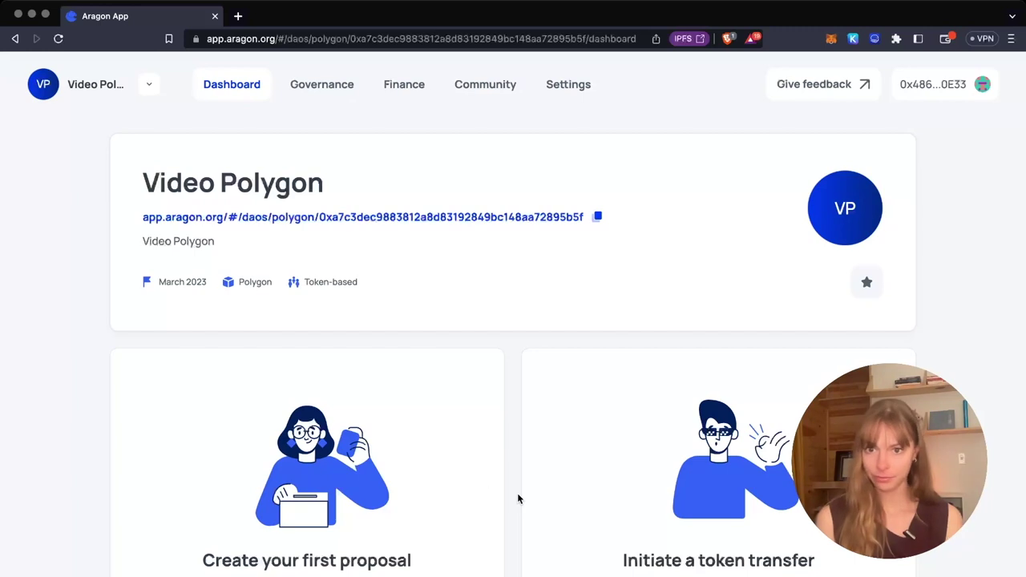
pyautogui.scroll(-4, 303, 433)
pyautogui.scroll(1, 303, 433)
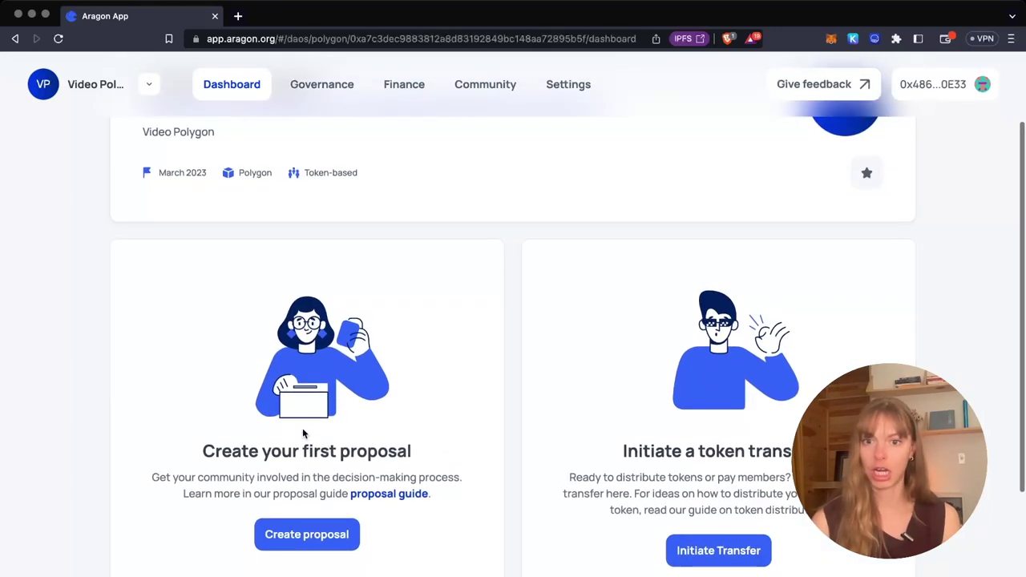
pyautogui.scroll(2, 303, 433)
pyautogui.scroll(-1, 240, 409)
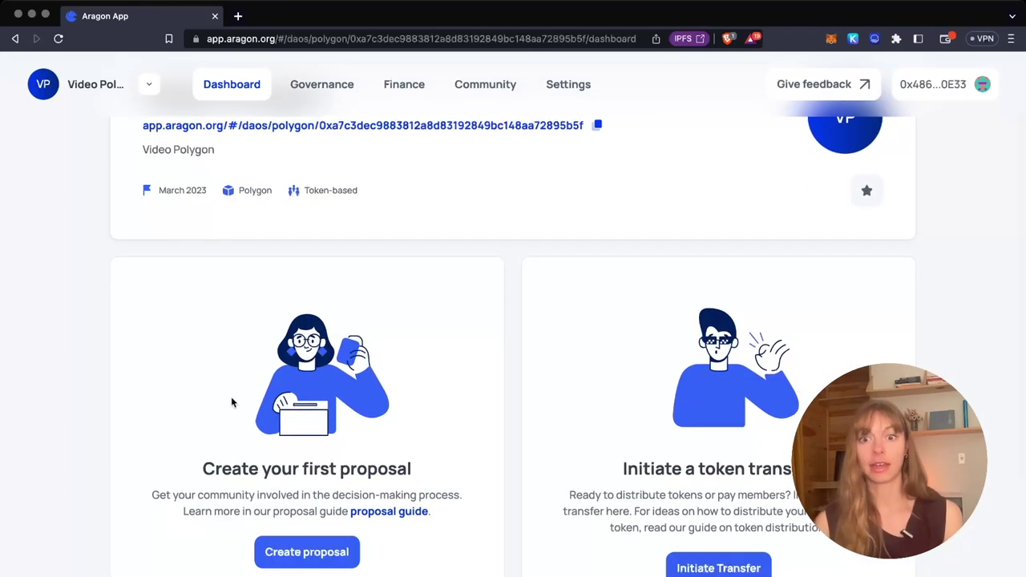
pyautogui.scroll(-1, 502, 418)
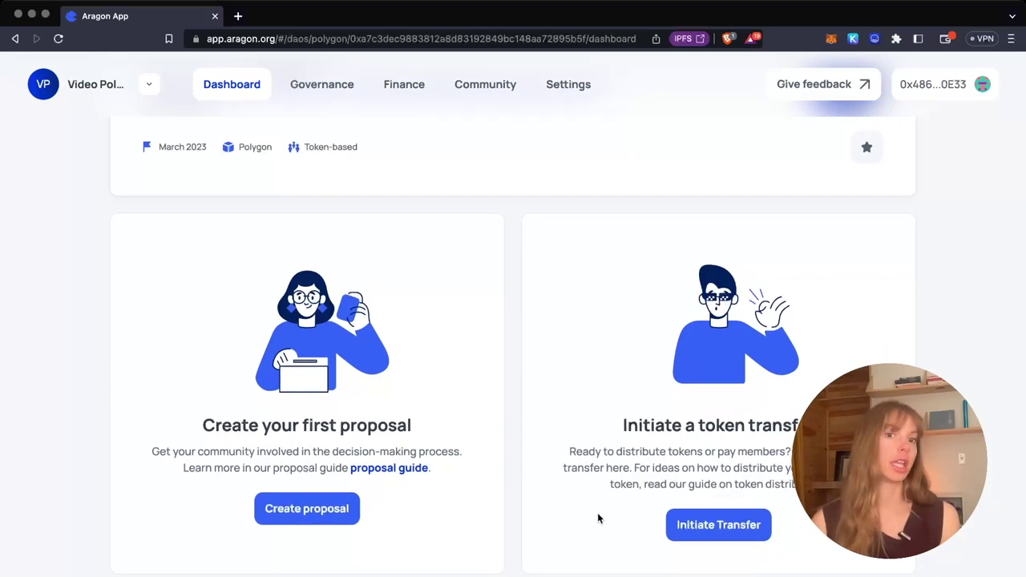
pyautogui.scroll(-1, 597, 518)
pyautogui.scroll(2, 598, 519)
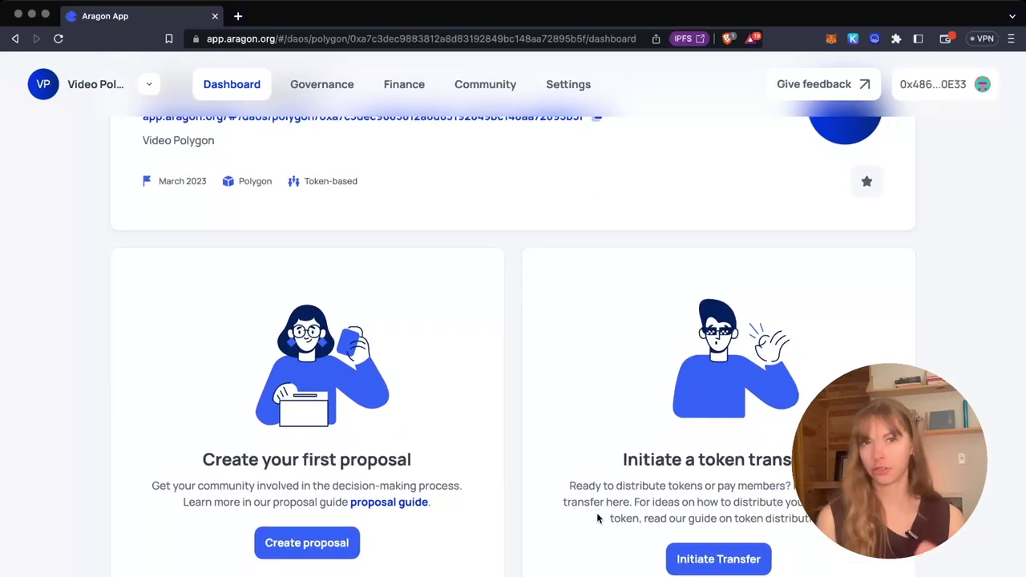
pyautogui.scroll(-5, 597, 519)
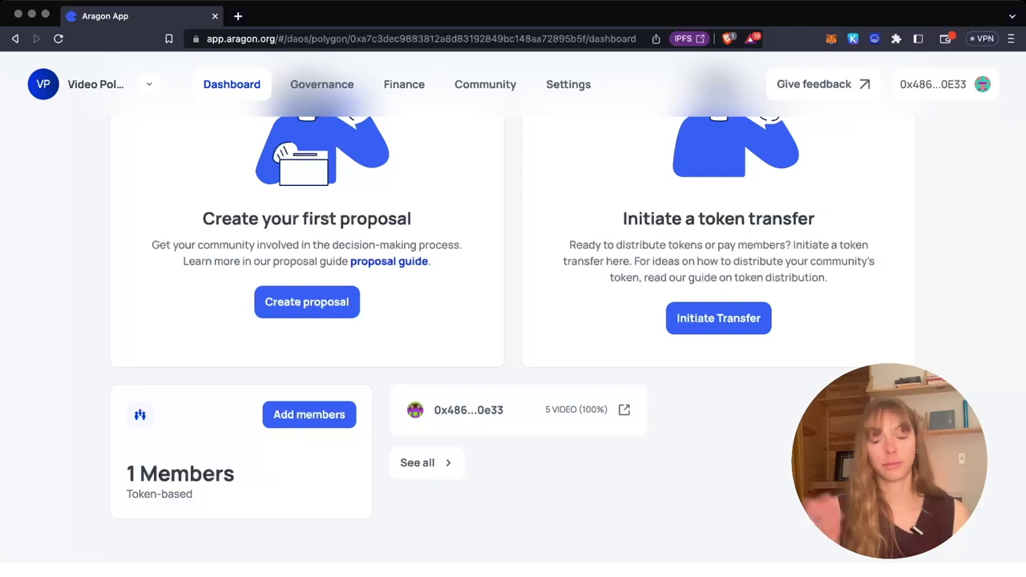
pyautogui.scroll(5, 207, 198)
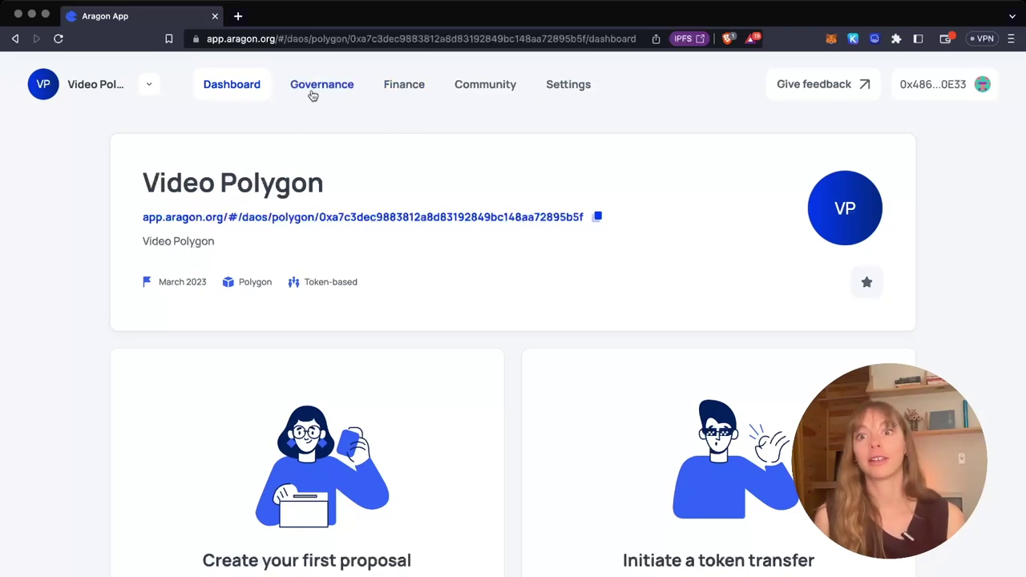
pyautogui.click(312, 95)
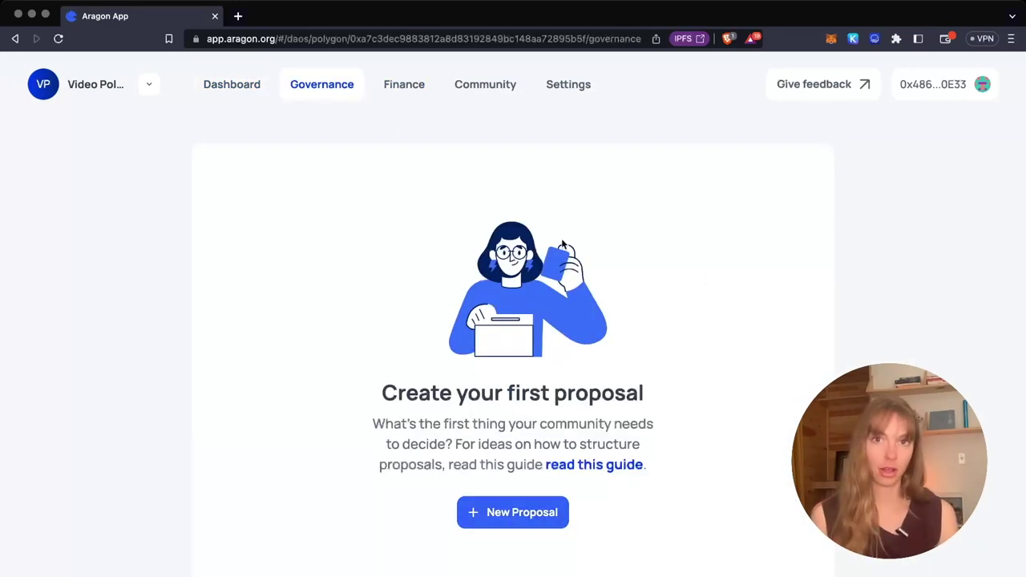
pyautogui.click(407, 87)
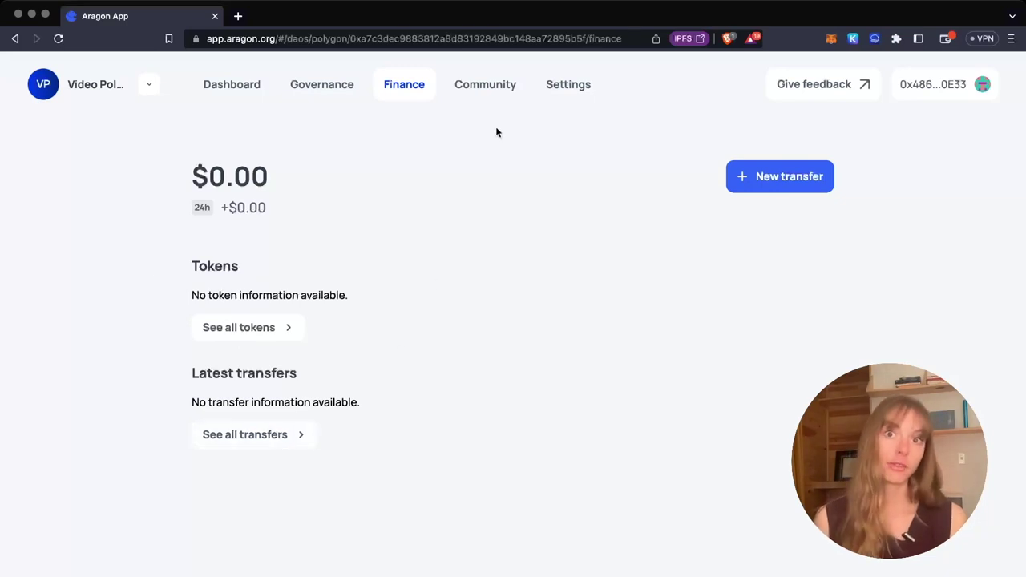
pyautogui.click(493, 86)
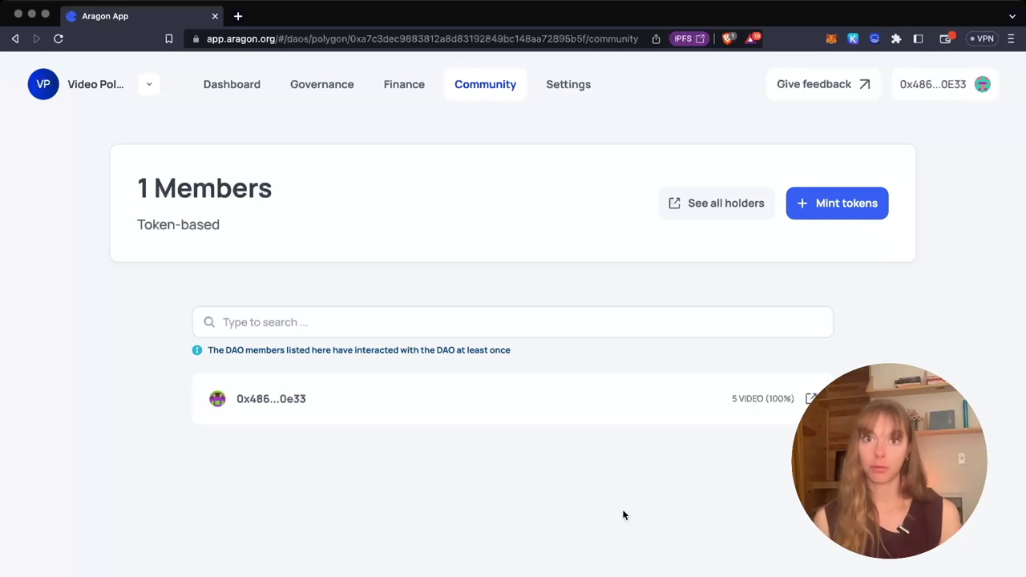
pyautogui.click(570, 92)
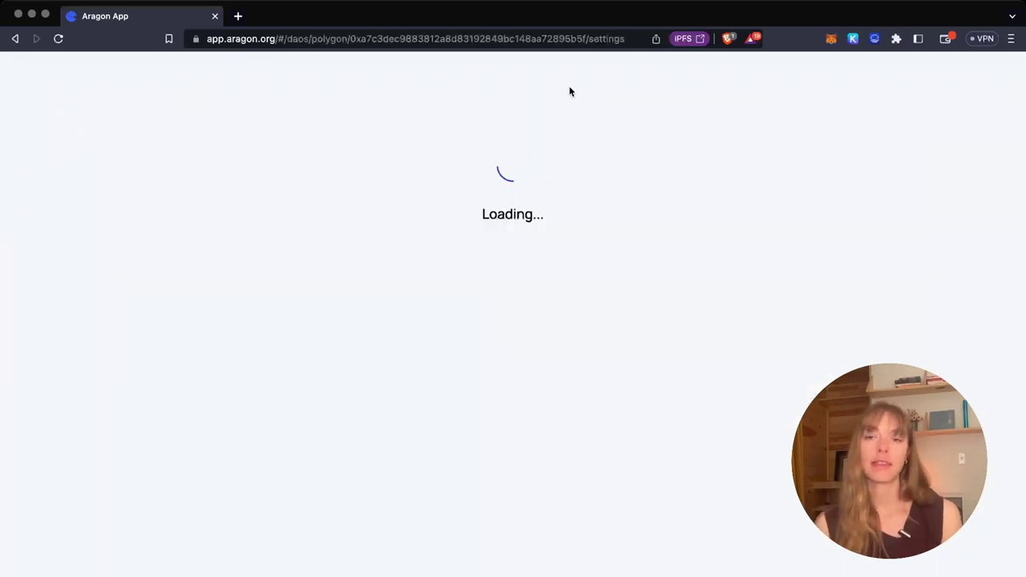
pyautogui.scroll(-5, 568, 351)
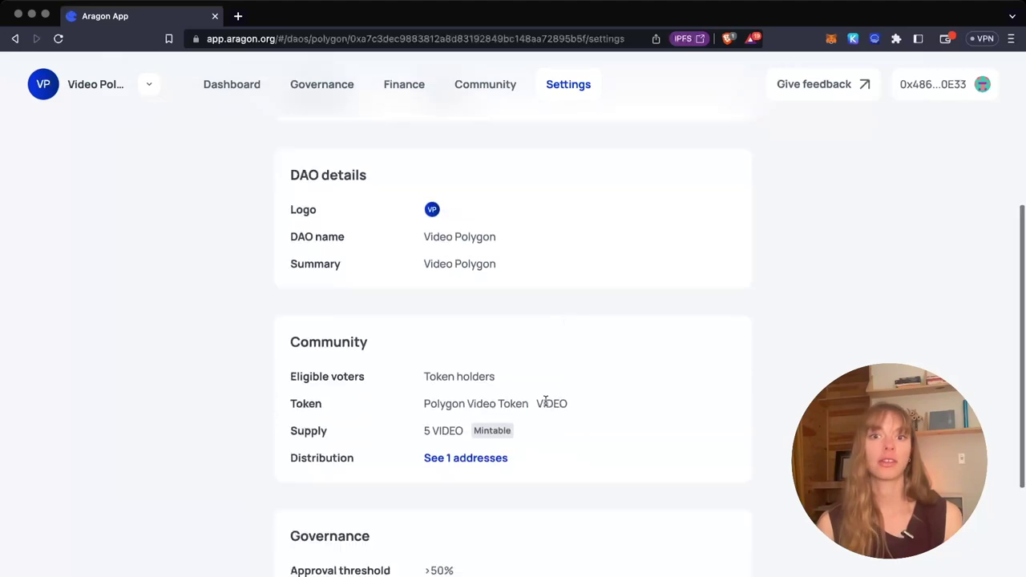
pyautogui.scroll(4, 545, 400)
pyautogui.scroll(-1, 558, 304)
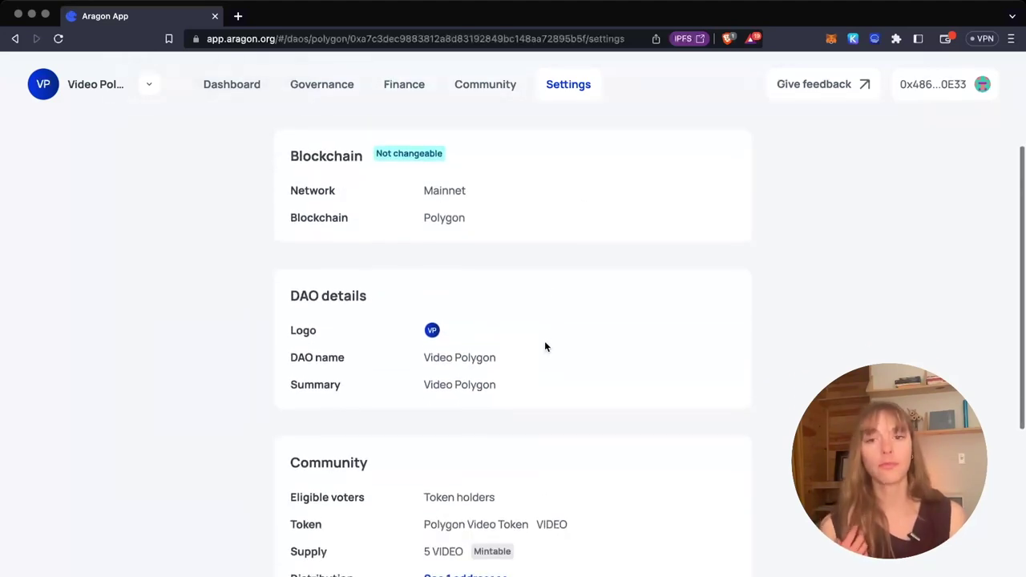
pyautogui.scroll(-5, 544, 346)
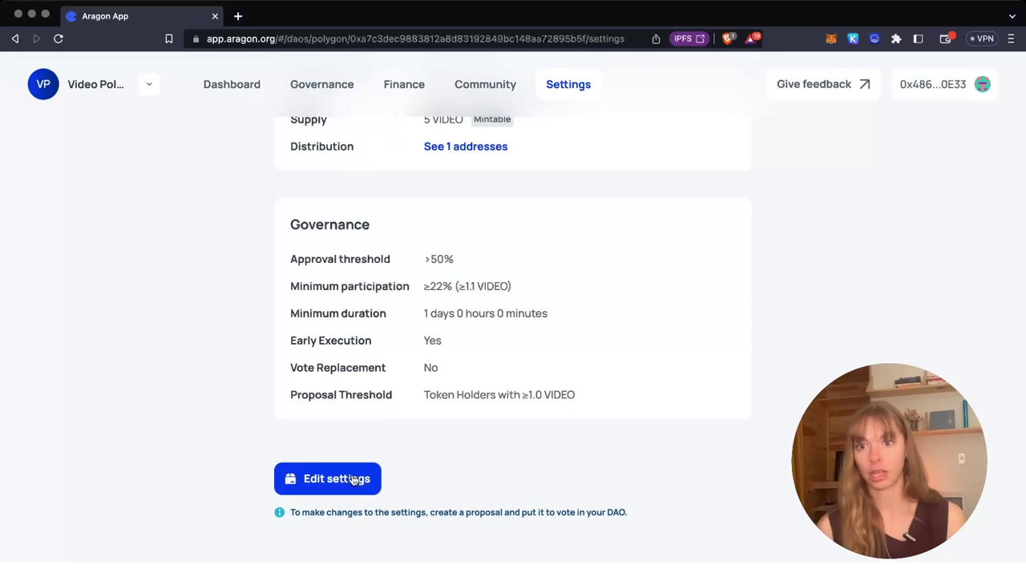
pyautogui.scroll(10, 352, 480)
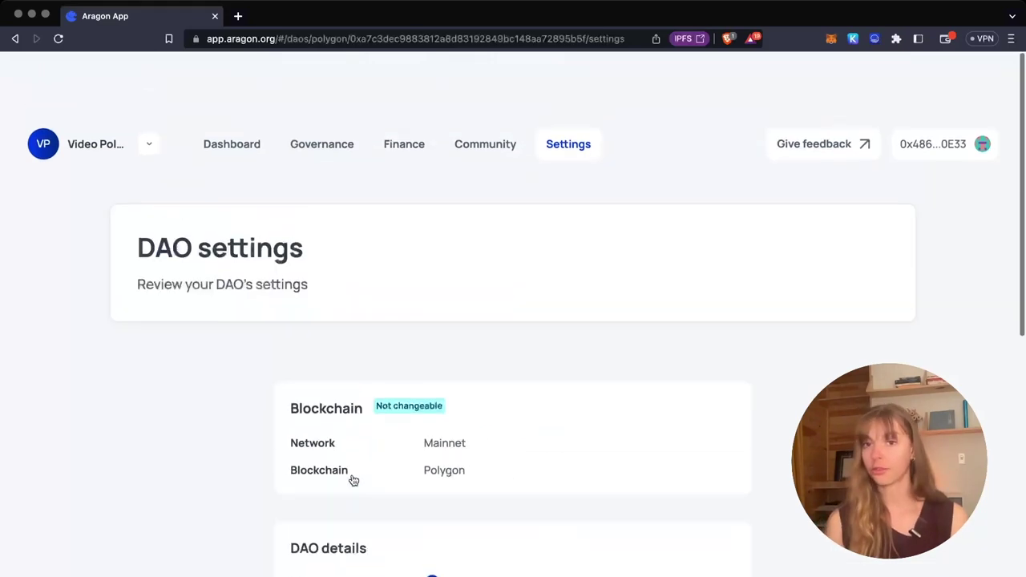
pyautogui.click(218, 85)
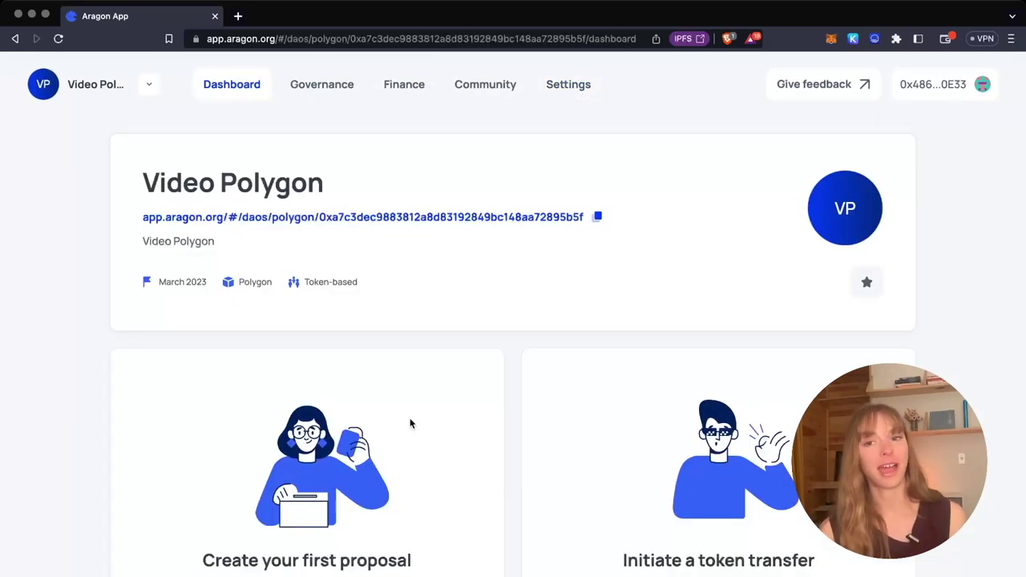